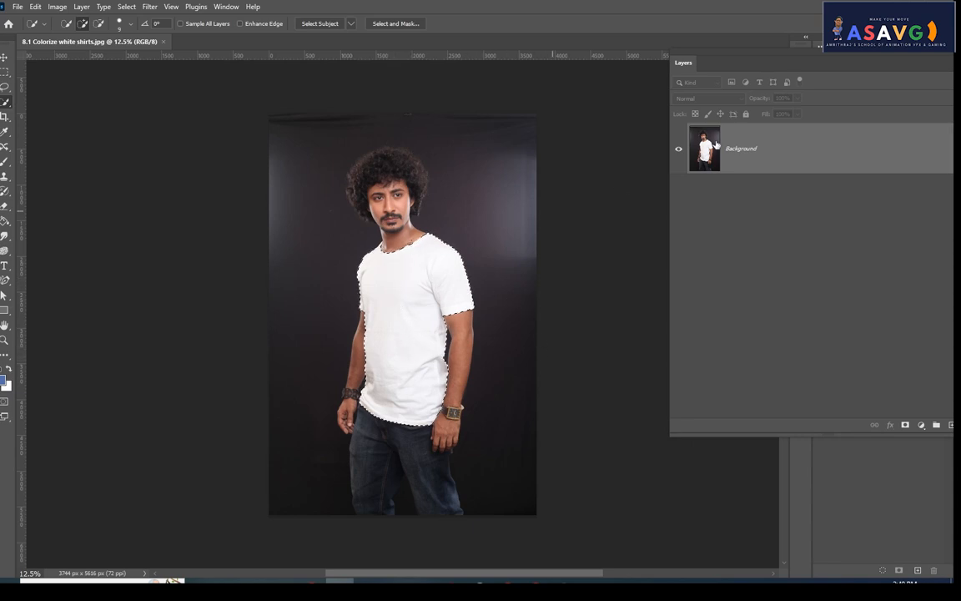
Step: Unlock the Background layer and copy the selected white shirt onto its own layer, checking the cutout with the original photo hidden
{"action": "left_click_drag", "start_coordinate": [683, 63], "coordinate": [622, 64]}
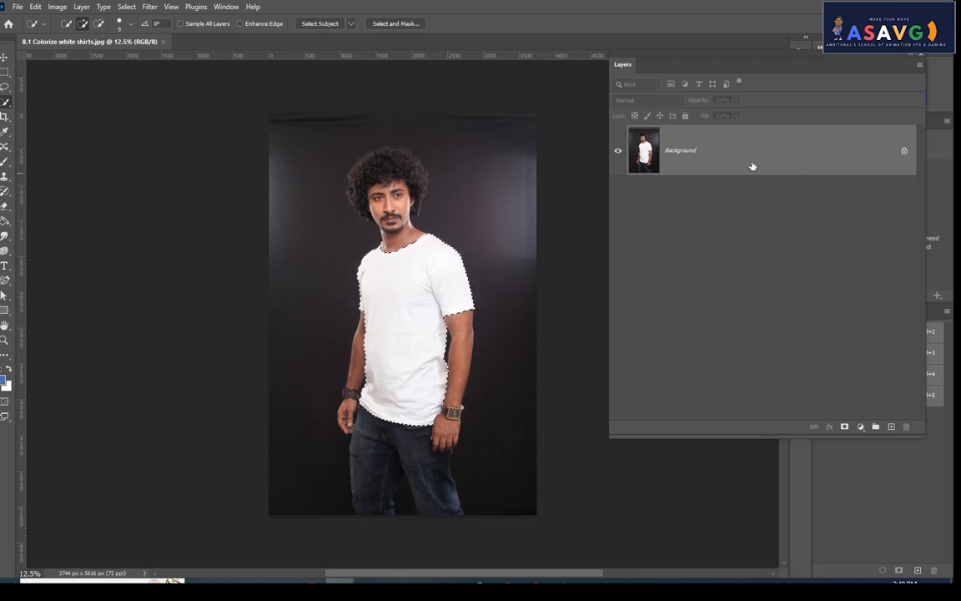
{"action": "left_click", "coordinate": [904, 150]}
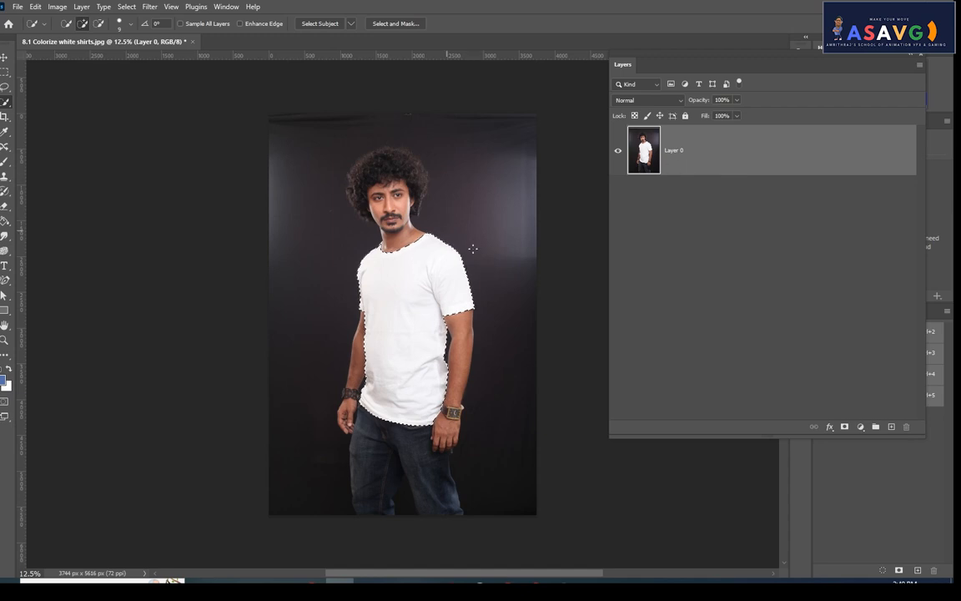
{"action": "key", "text": "ctrl+j"}
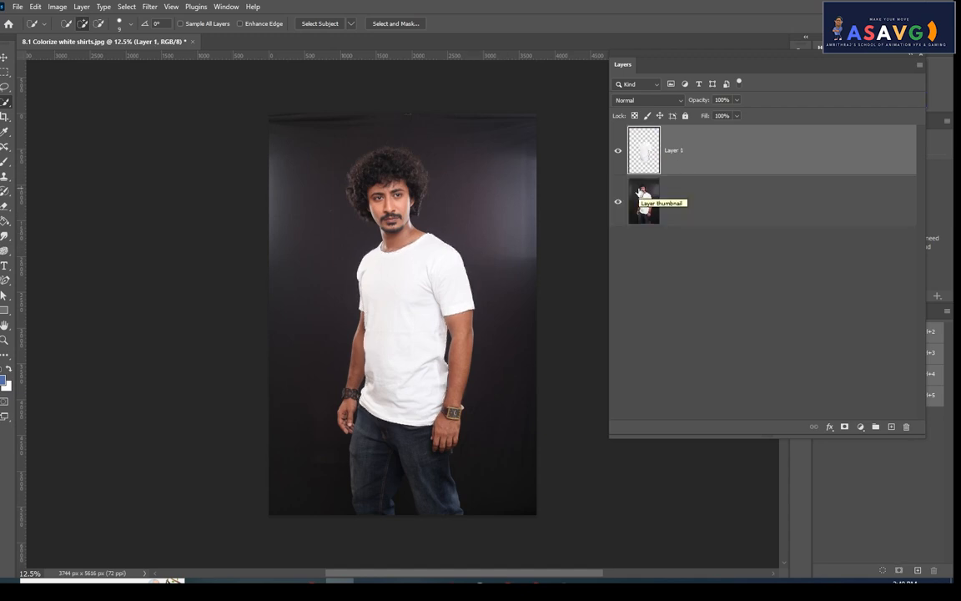
{"action": "left_click", "coordinate": [618, 204]}
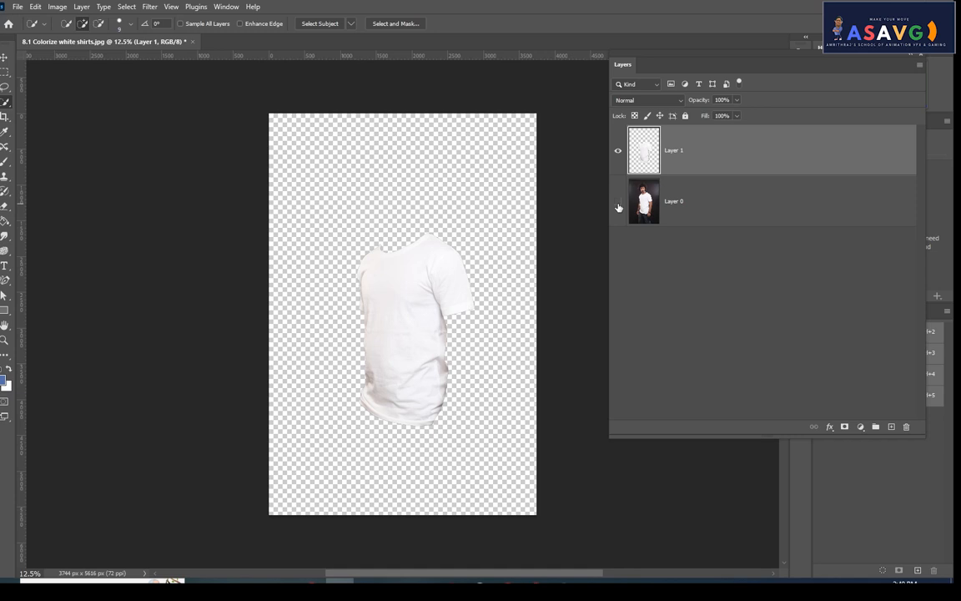
{"action": "left_click", "coordinate": [619, 203]}
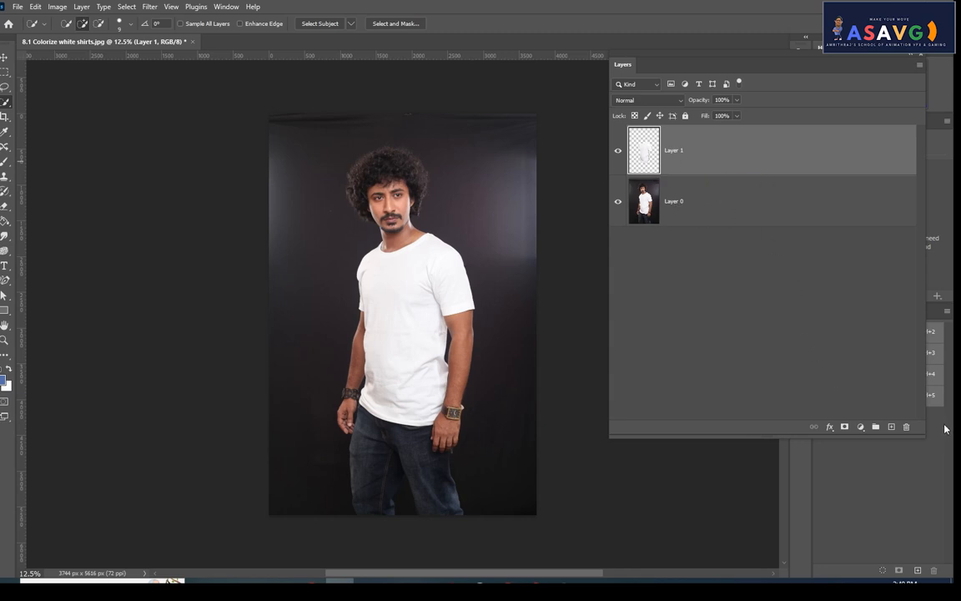
Step: Add a gradient fill layer above the shirt layer using the purple-to-pink Pink_15 preset
{"action": "left_click", "coordinate": [861, 430]}
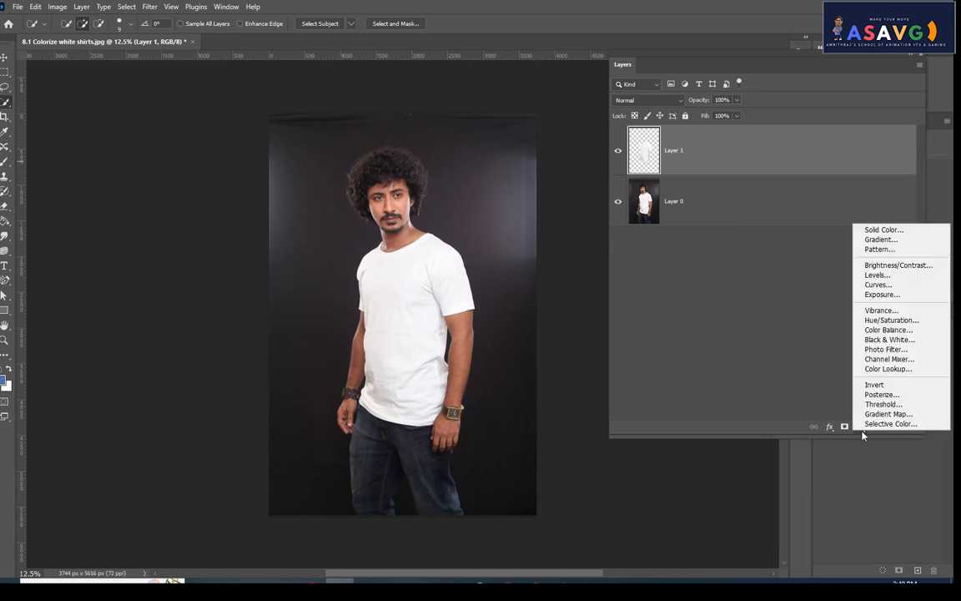
{"action": "left_click", "coordinate": [876, 232]}
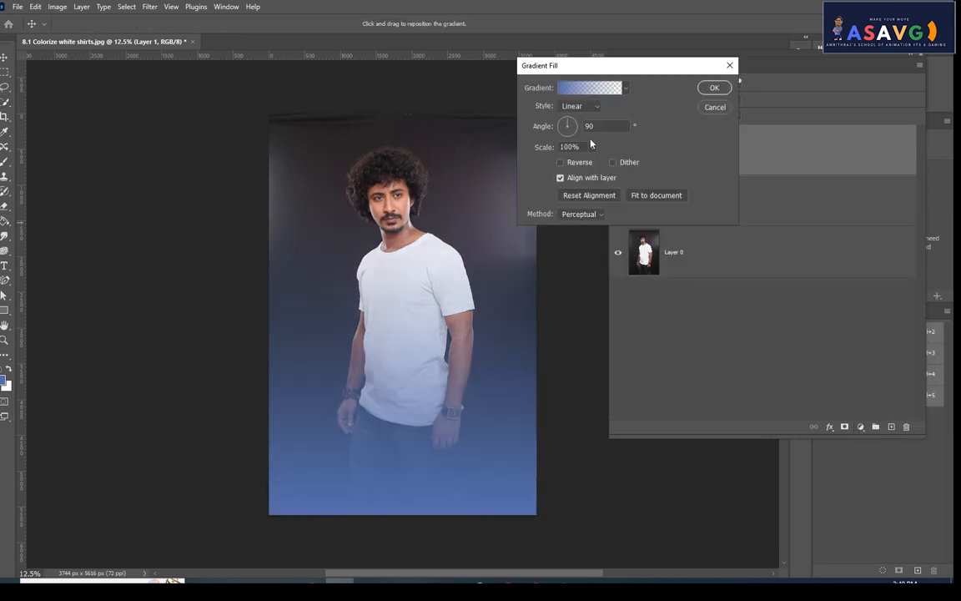
{"action": "left_click", "coordinate": [576, 89]}
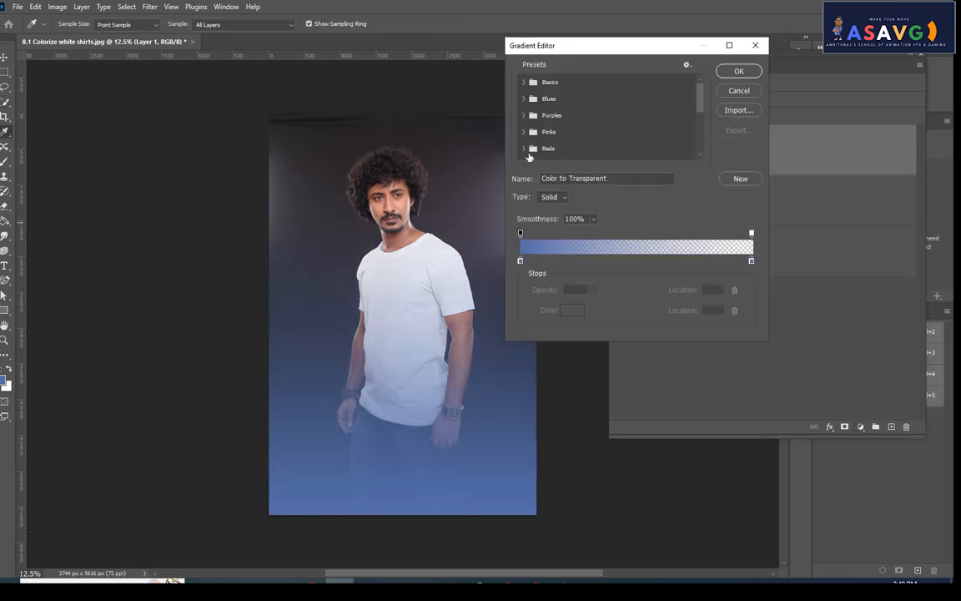
{"action": "left_click", "coordinate": [524, 132]}
{"action": "scroll", "coordinate": [534, 126], "scroll_direction": "down", "scroll_amount": 2}
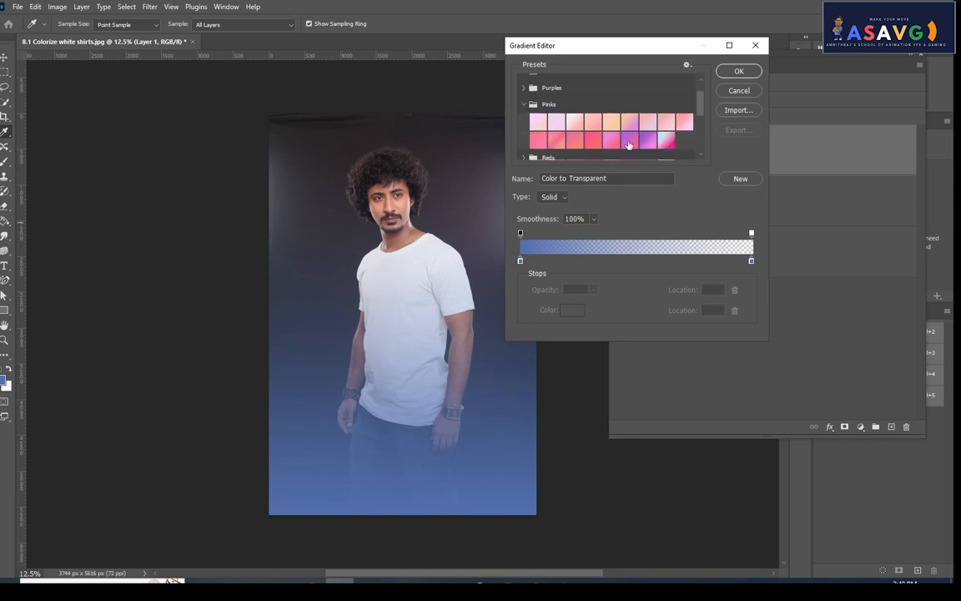
{"action": "left_click", "coordinate": [630, 146]}
{"action": "left_click", "coordinate": [738, 71]}
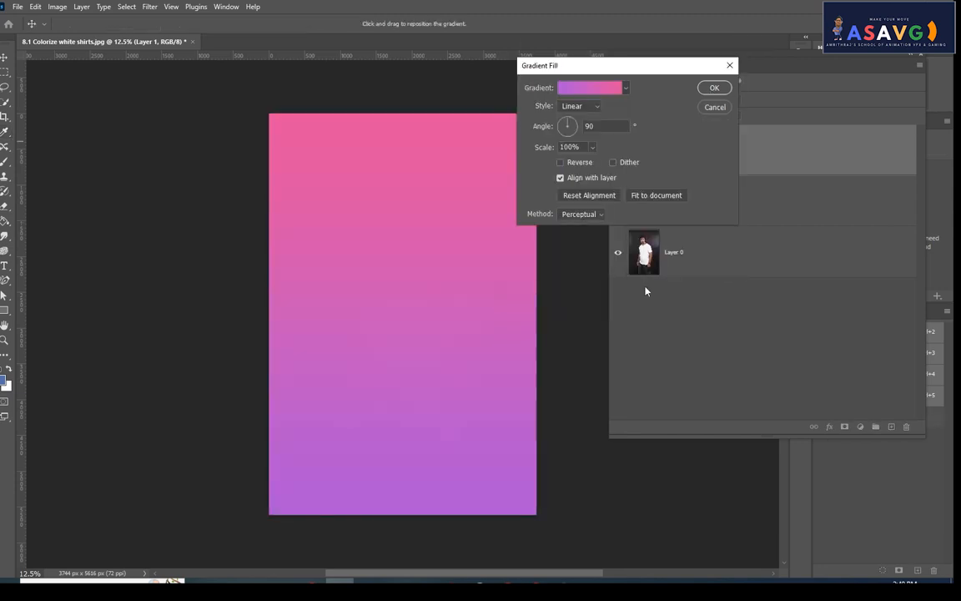
Step: Set the gradient fill to Reflected style with a -73.14° angle and 33% scale
{"action": "left_click", "coordinate": [580, 106]}
{"action": "left_click", "coordinate": [569, 127]}
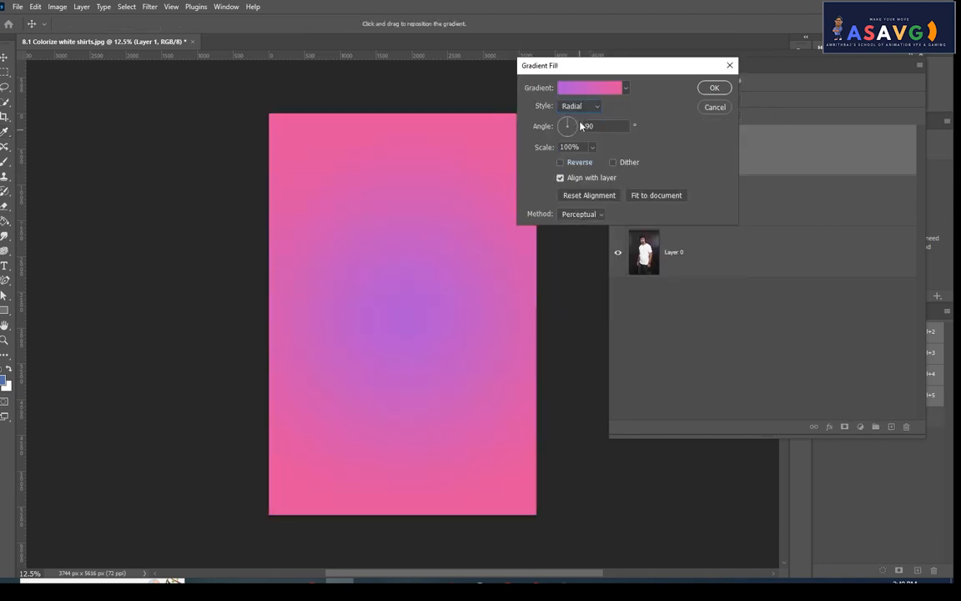
{"action": "left_click", "coordinate": [585, 109]}
{"action": "left_click", "coordinate": [580, 146]}
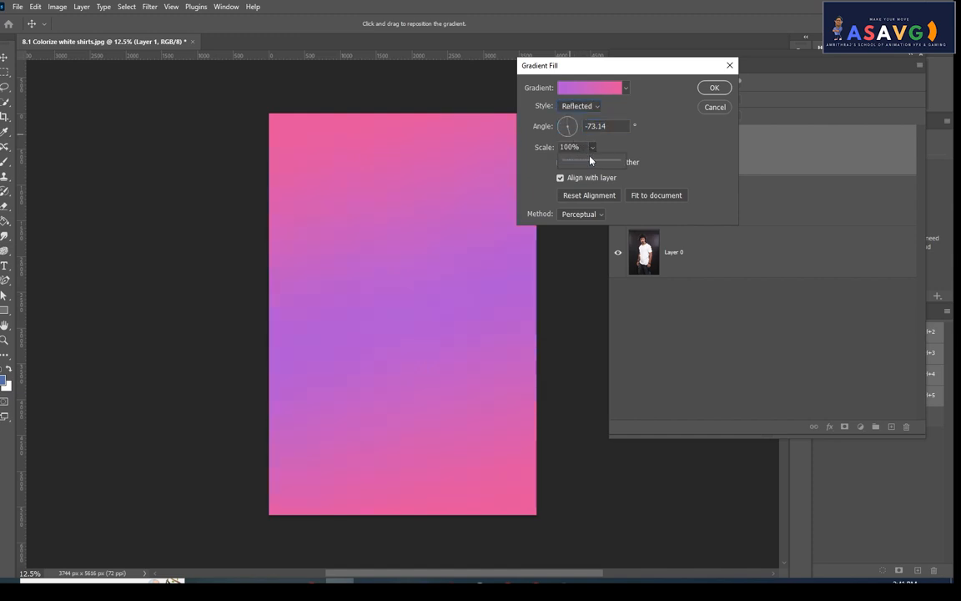
{"action": "left_click_drag", "start_coordinate": [575, 162], "coordinate": [584, 164]}
{"action": "left_click", "coordinate": [705, 93]}
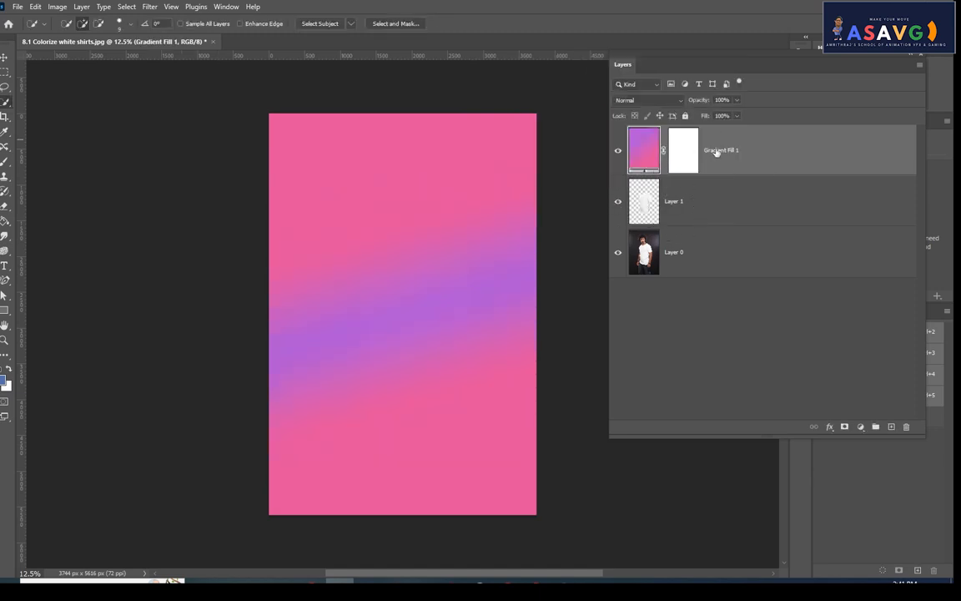
Step: Clip the gradient fill layer to the shirt layer, hiding the original photo layer meanwhile and showing it again
{"action": "left_click", "coordinate": [621, 256]}
{"action": "right_click", "coordinate": [794, 147]}
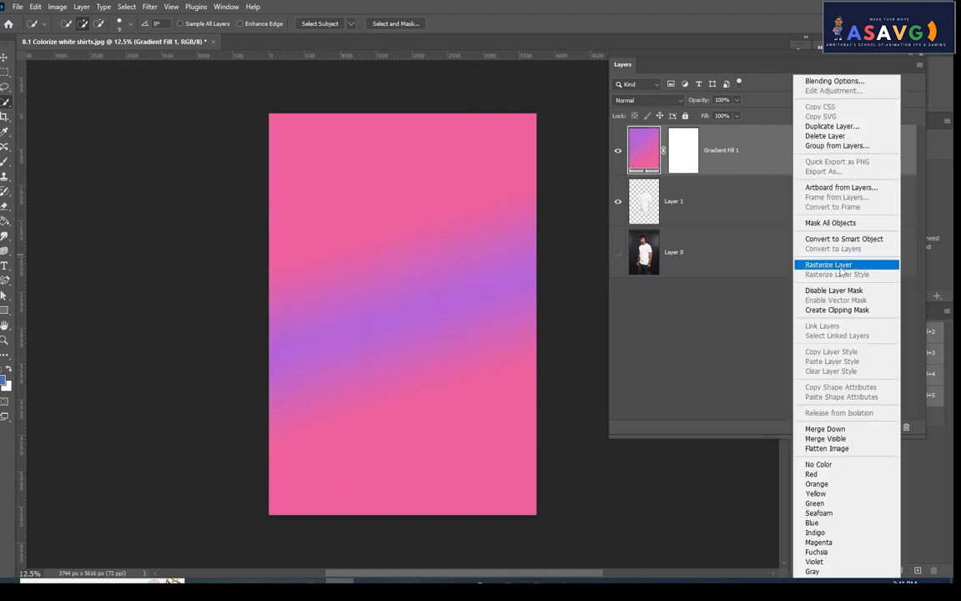
{"action": "left_click", "coordinate": [839, 311]}
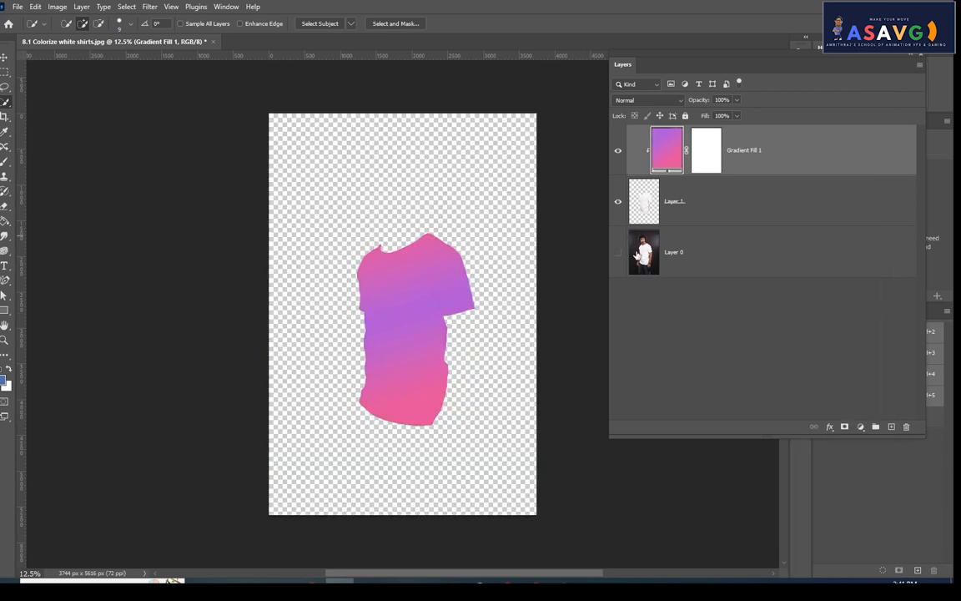
{"action": "left_click", "coordinate": [618, 253]}
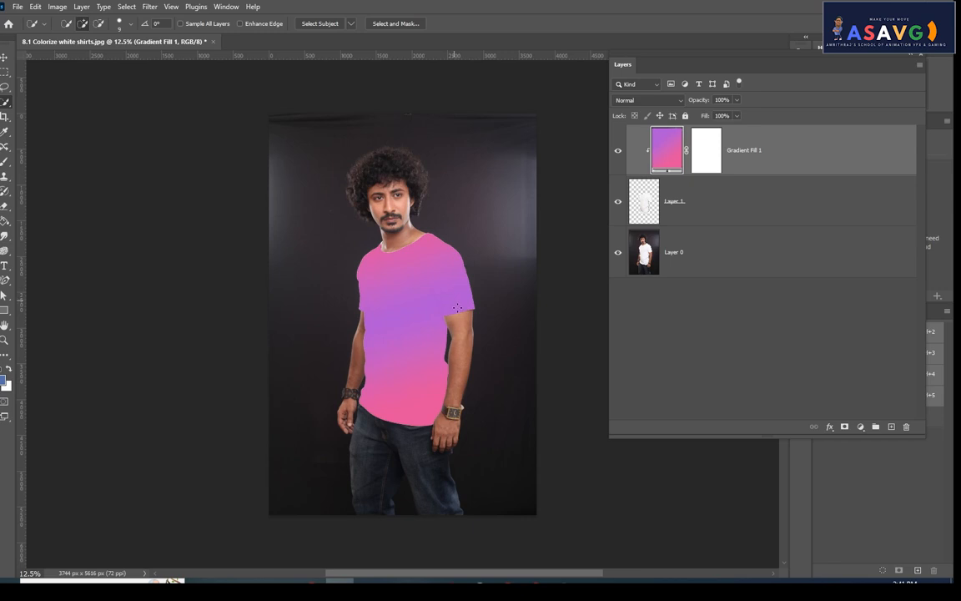
Step: Set the gradient fill layer's blend mode to Multiply and its gradient angle to -56.6°
{"action": "key", "text": "ctrl+plus"}
{"action": "key", "text": "ctrl+plus"}
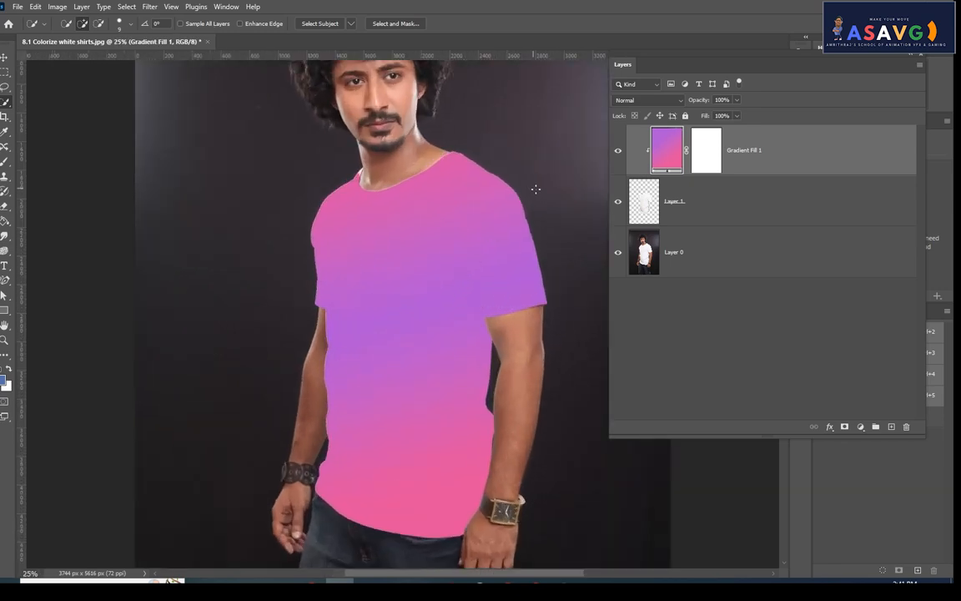
{"action": "left_click", "coordinate": [651, 99]}
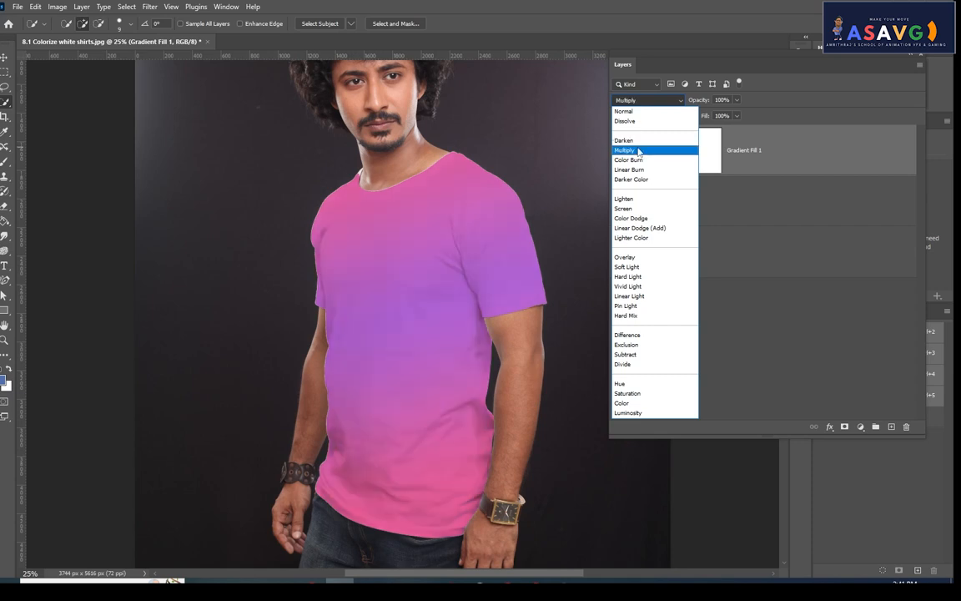
{"action": "left_click", "coordinate": [638, 151]}
{"action": "double_click", "coordinate": [666, 148]}
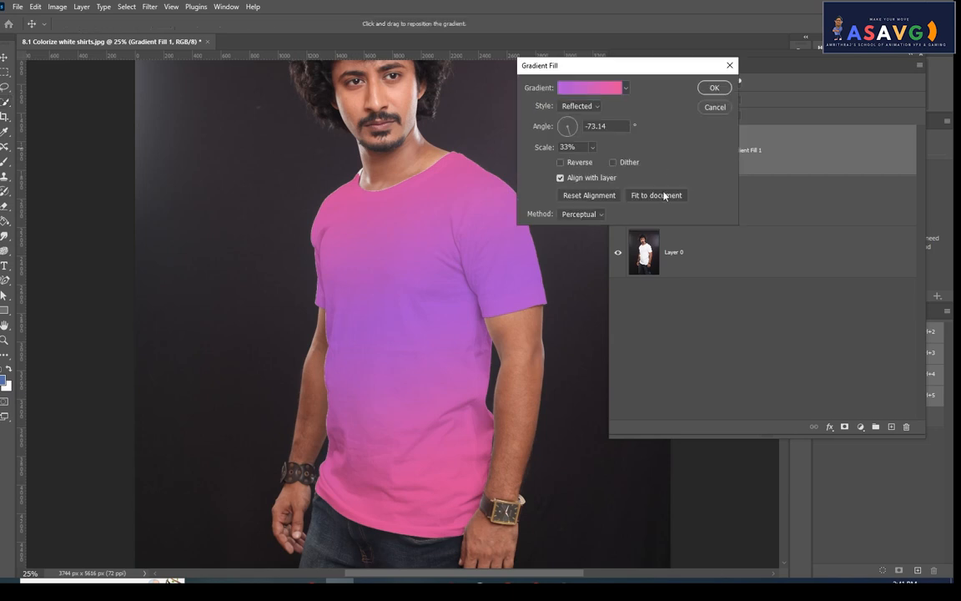
{"action": "left_click_drag", "start_coordinate": [566, 137], "coordinate": [576, 137]}
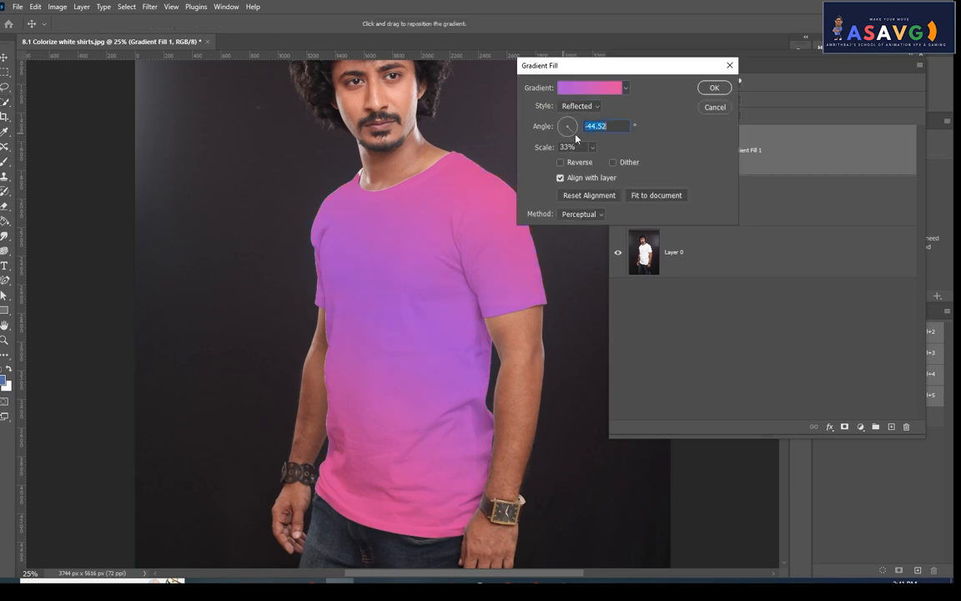
Step: Try the Orange_03 and Orange_13 gradient presets on the shirt
{"action": "left_click", "coordinate": [587, 88]}
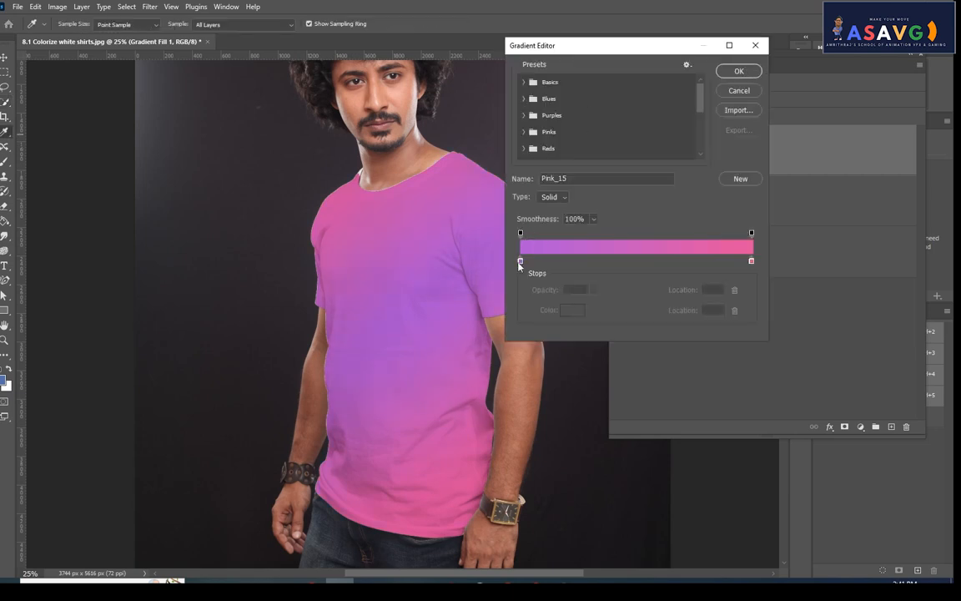
{"action": "scroll", "coordinate": [535, 149], "scroll_direction": "down", "scroll_amount": 1}
{"action": "left_click", "coordinate": [538, 144]}
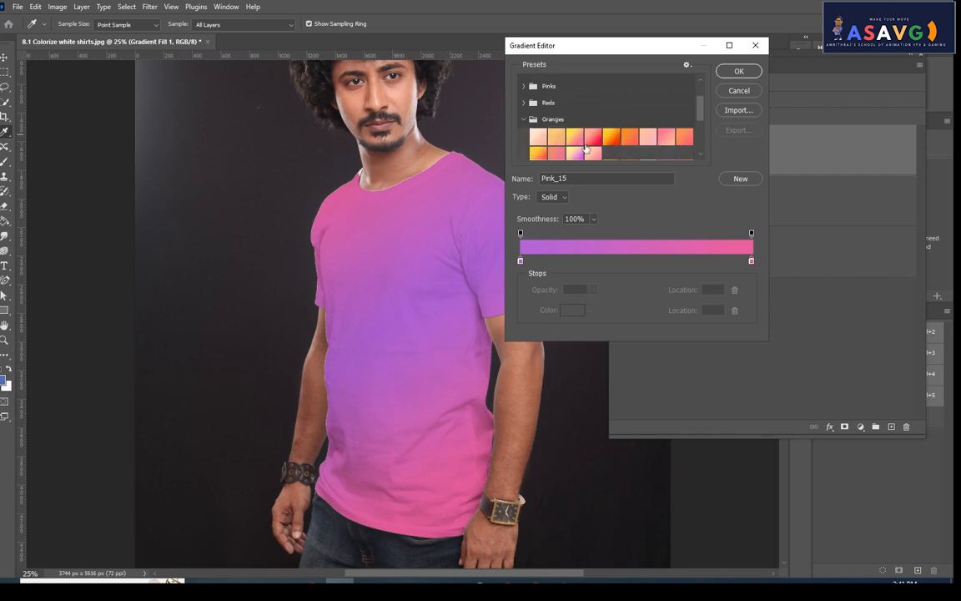
{"action": "left_click", "coordinate": [574, 138]}
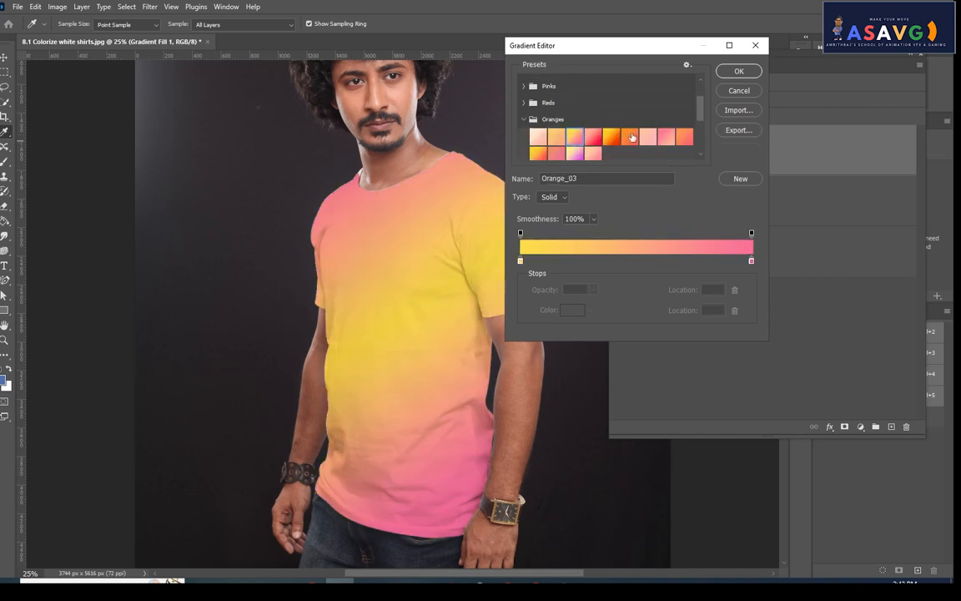
{"action": "scroll", "coordinate": [631, 137], "scroll_direction": "down", "scroll_amount": 1}
{"action": "left_click", "coordinate": [593, 126]}
{"action": "scroll", "coordinate": [604, 117], "scroll_direction": "up", "scroll_amount": 1}
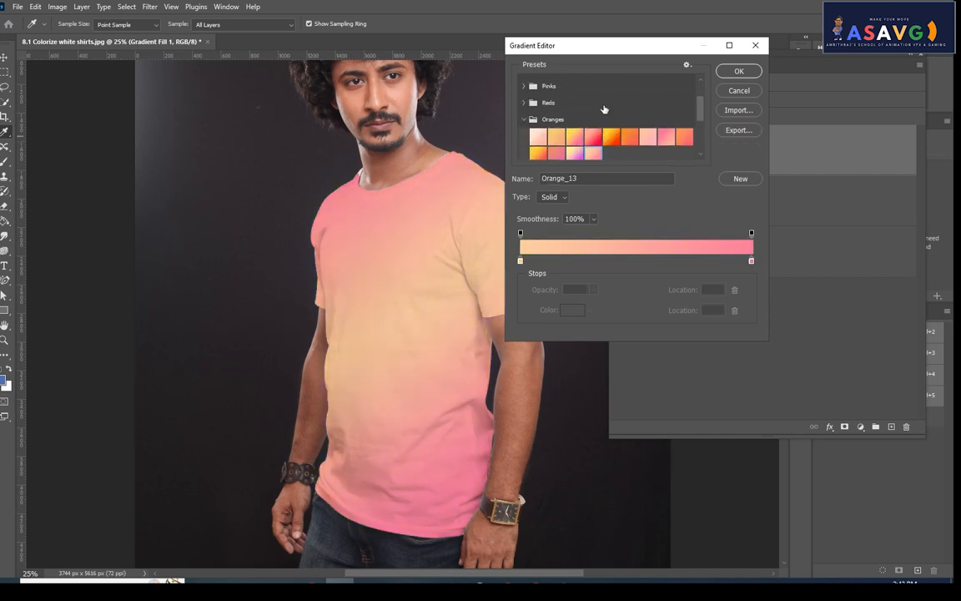
Step: Try several gradient presets from the Purples group on the shirt, including Purple_03 and Purple_16
{"action": "scroll", "coordinate": [604, 110], "scroll_direction": "up", "scroll_amount": 1}
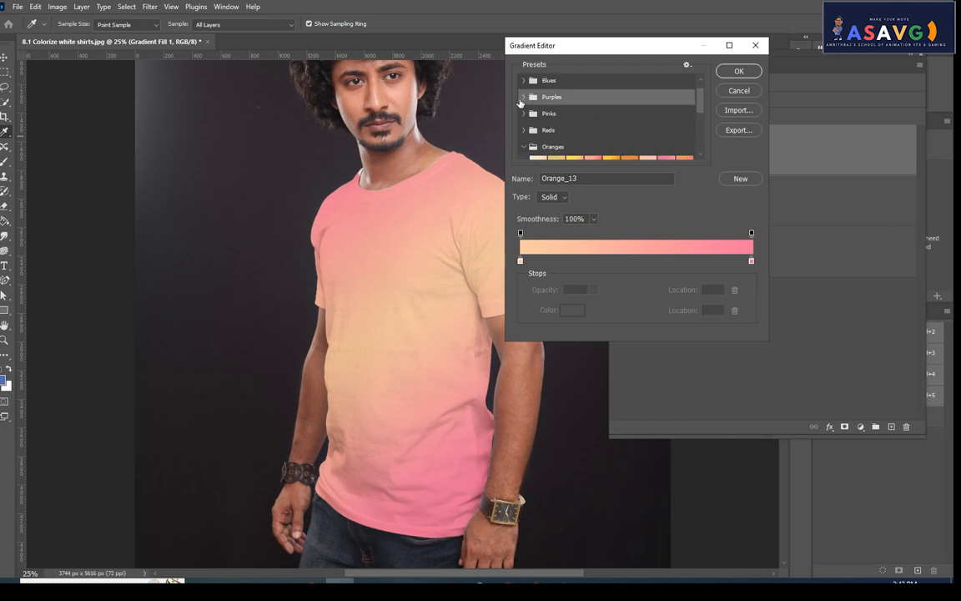
{"action": "left_click", "coordinate": [522, 97]}
{"action": "left_click", "coordinate": [574, 115]}
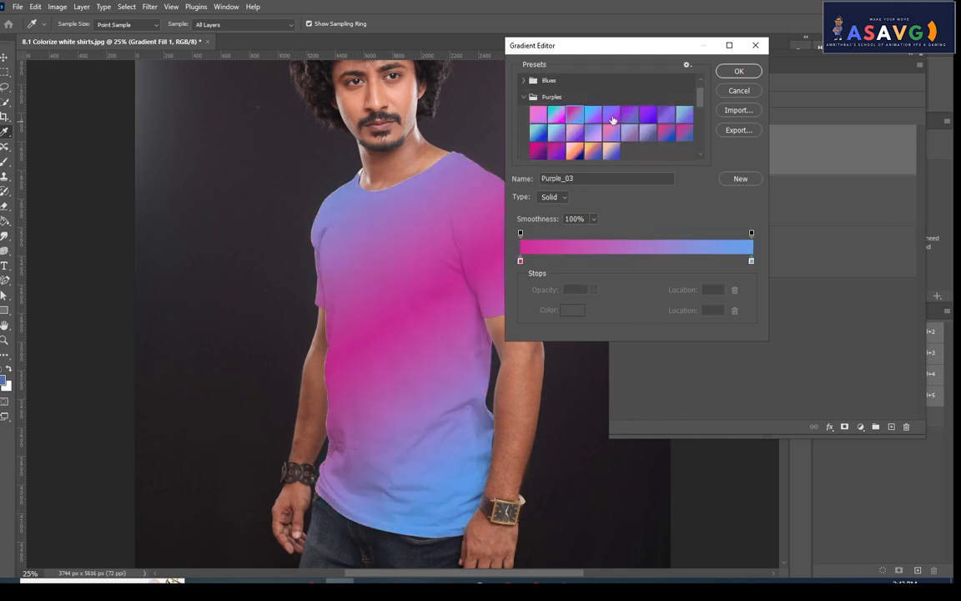
{"action": "left_click", "coordinate": [613, 119]}
{"action": "left_click", "coordinate": [648, 132]}
Step: Try the Black, White gradient preset, another purple preset and the Pink_11 preset on the shirt
{"action": "scroll", "coordinate": [584, 127], "scroll_direction": "up", "scroll_amount": 1}
{"action": "left_click", "coordinate": [524, 83]}
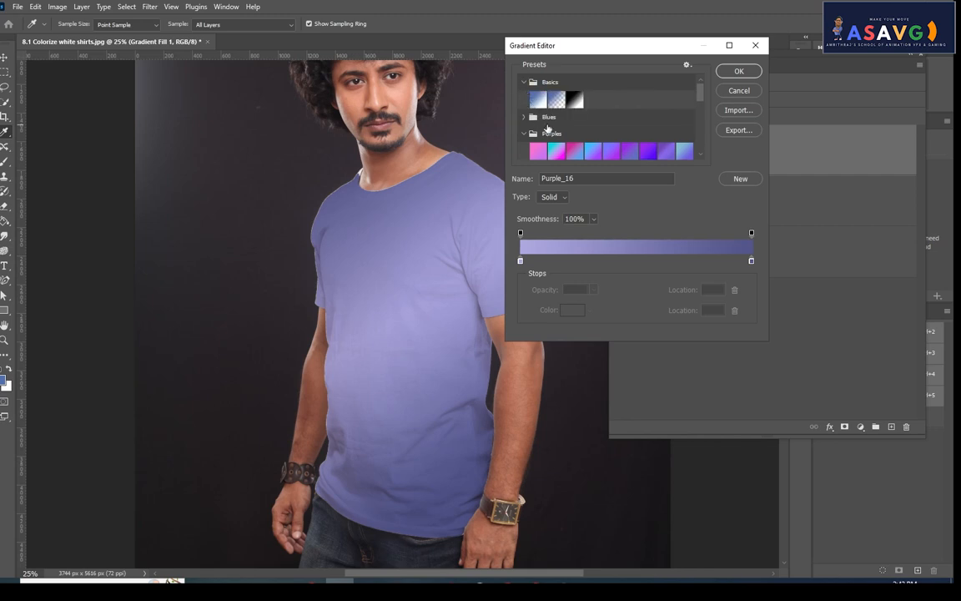
{"action": "left_click", "coordinate": [575, 100]}
{"action": "scroll", "coordinate": [593, 128], "scroll_direction": "down", "scroll_amount": 1}
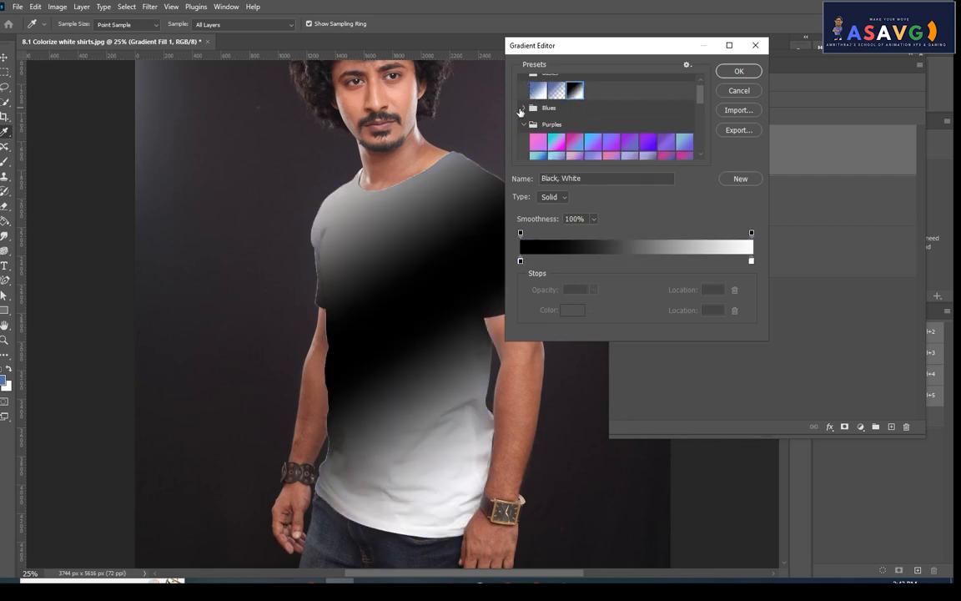
{"action": "scroll", "coordinate": [530, 108], "scroll_direction": "down", "scroll_amount": 3}
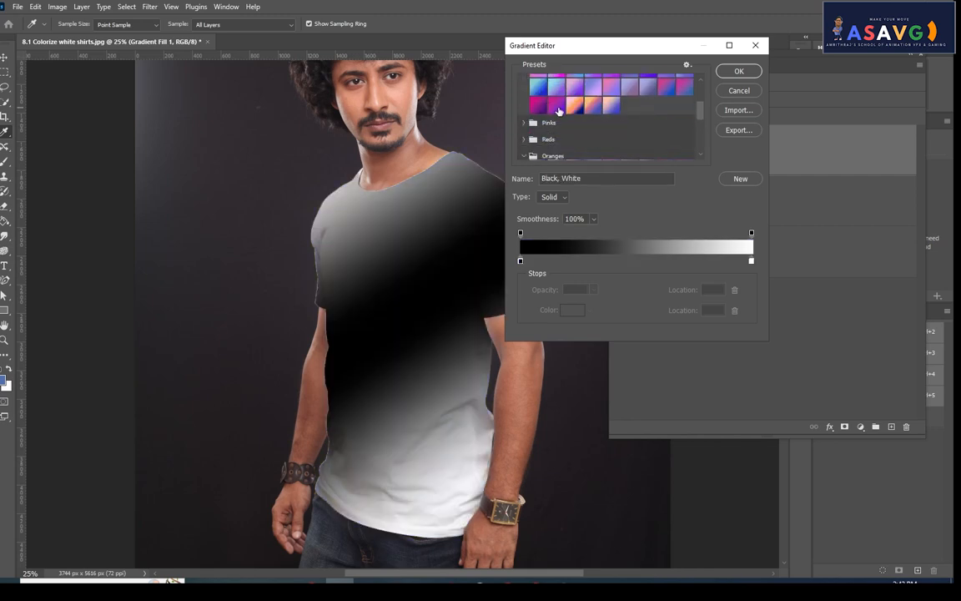
{"action": "left_click", "coordinate": [558, 109]}
{"action": "left_click", "coordinate": [525, 123]}
{"action": "scroll", "coordinate": [567, 130], "scroll_direction": "down", "scroll_amount": 1}
{"action": "left_click", "coordinate": [562, 127]}
{"action": "scroll", "coordinate": [564, 129], "scroll_direction": "down", "scroll_amount": 1}
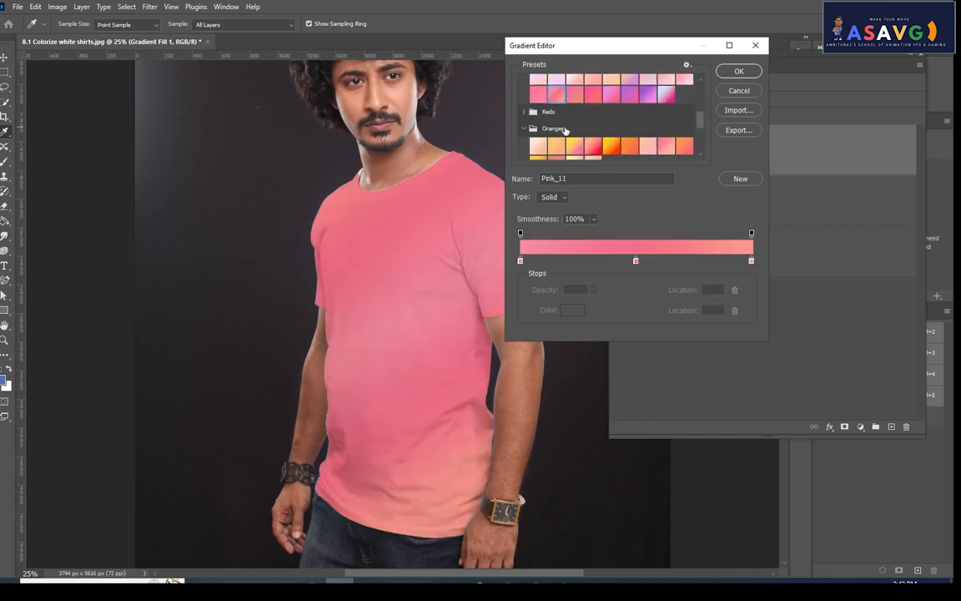
Step: Apply the orange-pink-purple gradient preset from the Reds group to the shirt's gradient fill
{"action": "scroll", "coordinate": [565, 129], "scroll_direction": "down", "scroll_amount": 1}
{"action": "left_click", "coordinate": [524, 101]}
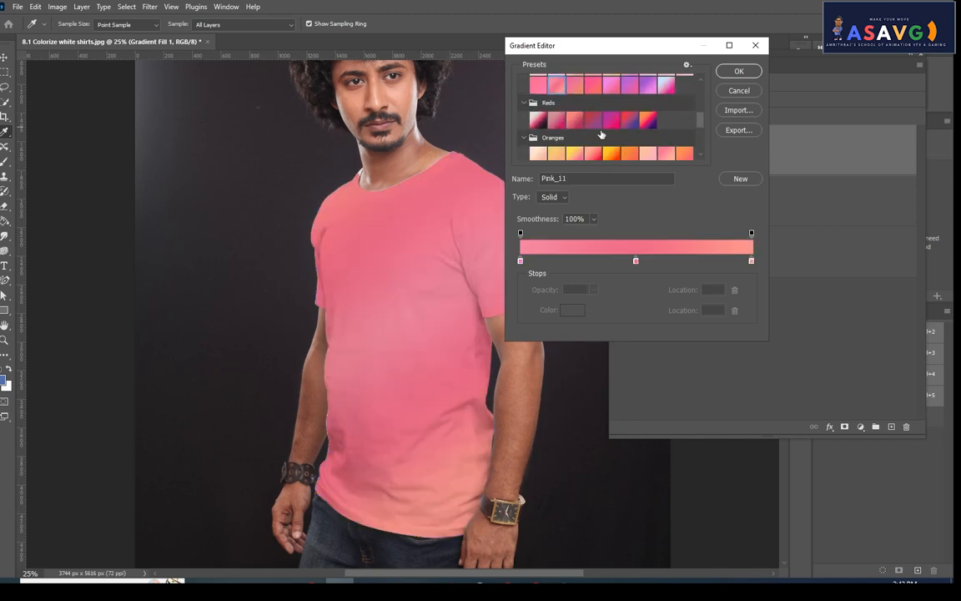
{"action": "left_click", "coordinate": [645, 123]}
{"action": "left_click", "coordinate": [738, 71]}
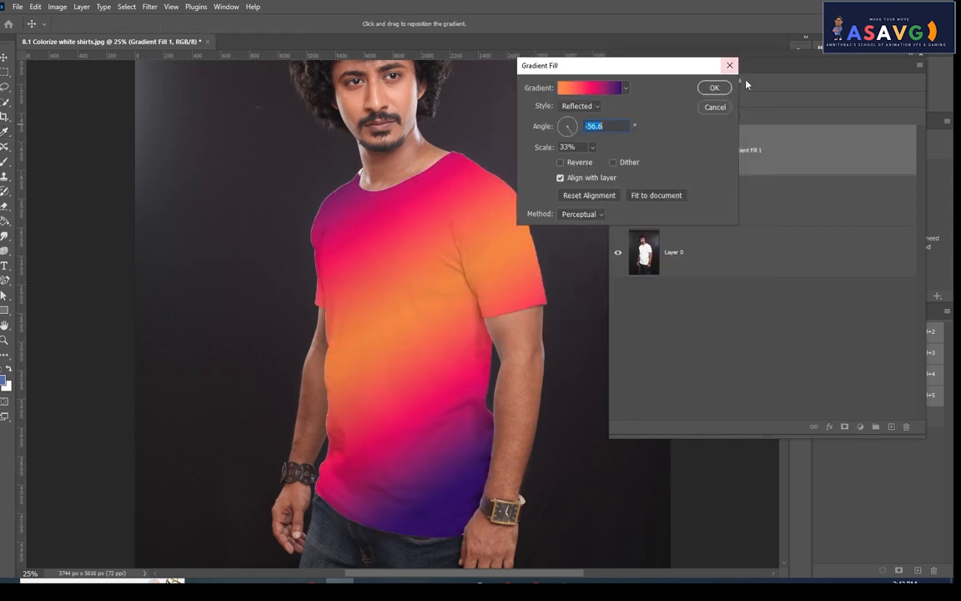
Step: Reverse the shirt's gradient fill and lower its layer opacity to 96%
{"action": "left_click", "coordinate": [561, 162]}
{"action": "left_click", "coordinate": [561, 162]}
{"action": "left_click", "coordinate": [562, 163]}
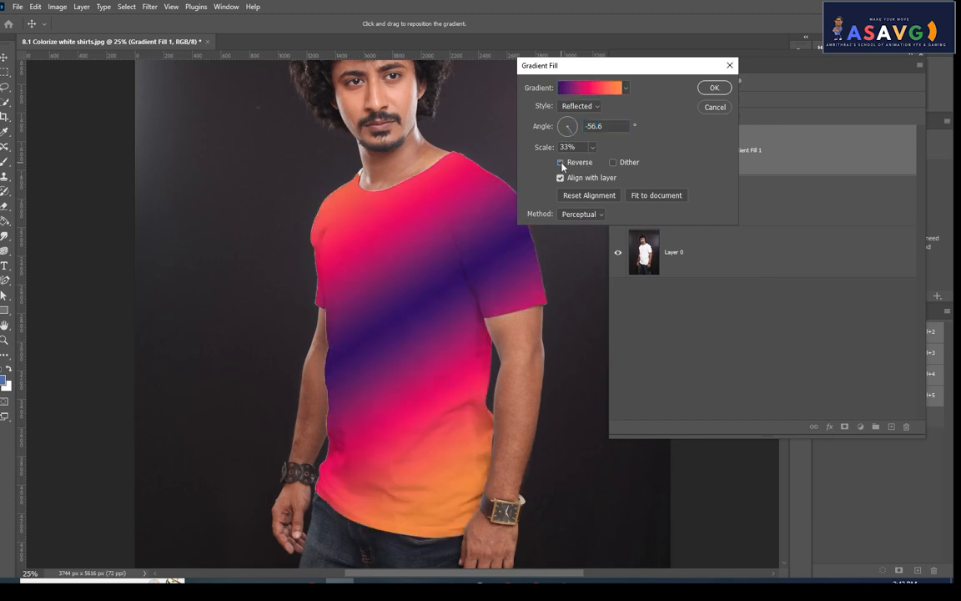
{"action": "left_click", "coordinate": [562, 163]}
{"action": "left_click", "coordinate": [561, 163]}
{"action": "left_click", "coordinate": [714, 87]}
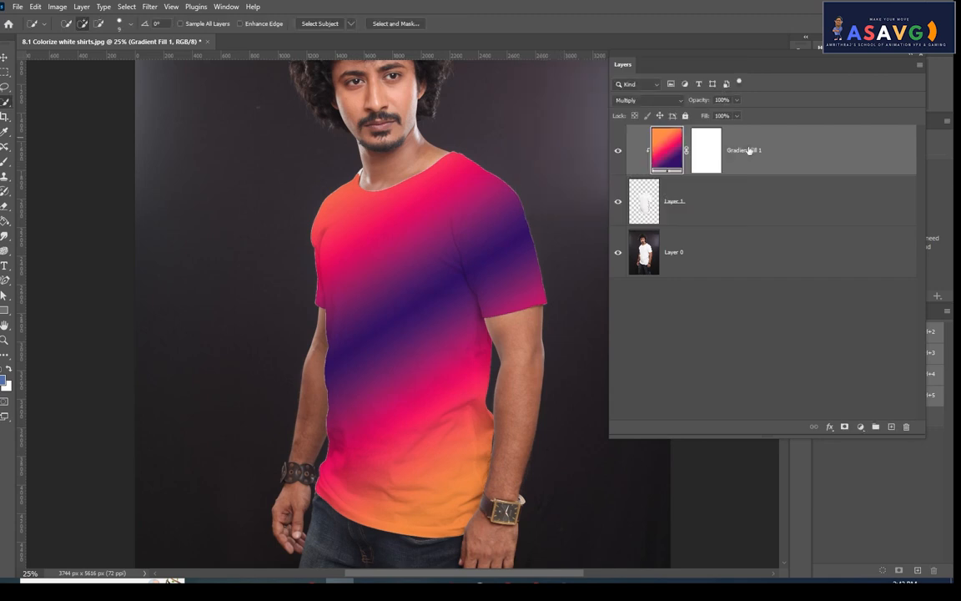
{"action": "left_click_drag", "start_coordinate": [738, 100], "coordinate": [734, 121]}
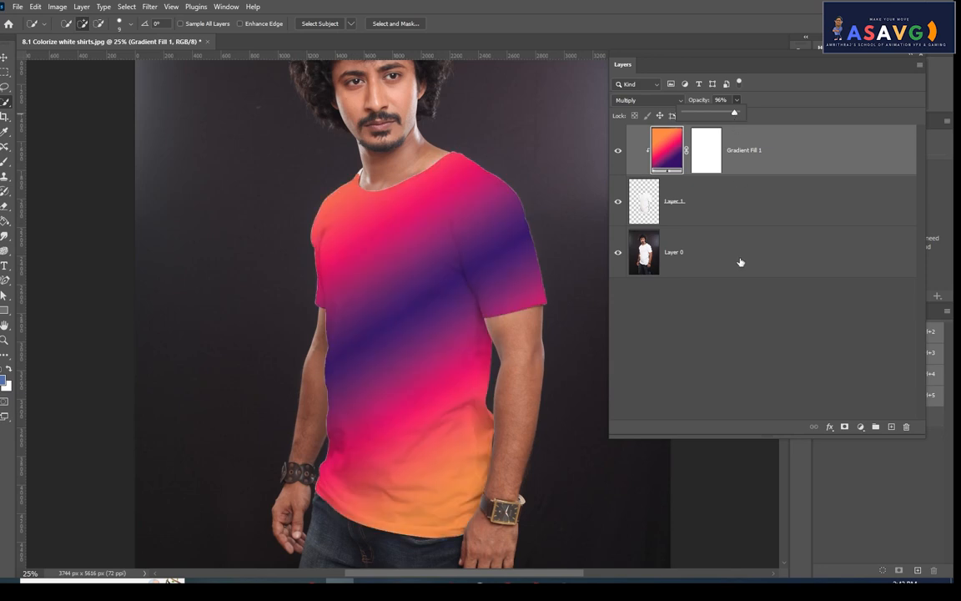
Step: Delete the gradient fill layer and place the linked "t shirt" fabric image, enlarged to about 2748 × 3138 px over the shirt
{"action": "left_click", "coordinate": [669, 152]}
{"action": "key", "text": "Delete"}
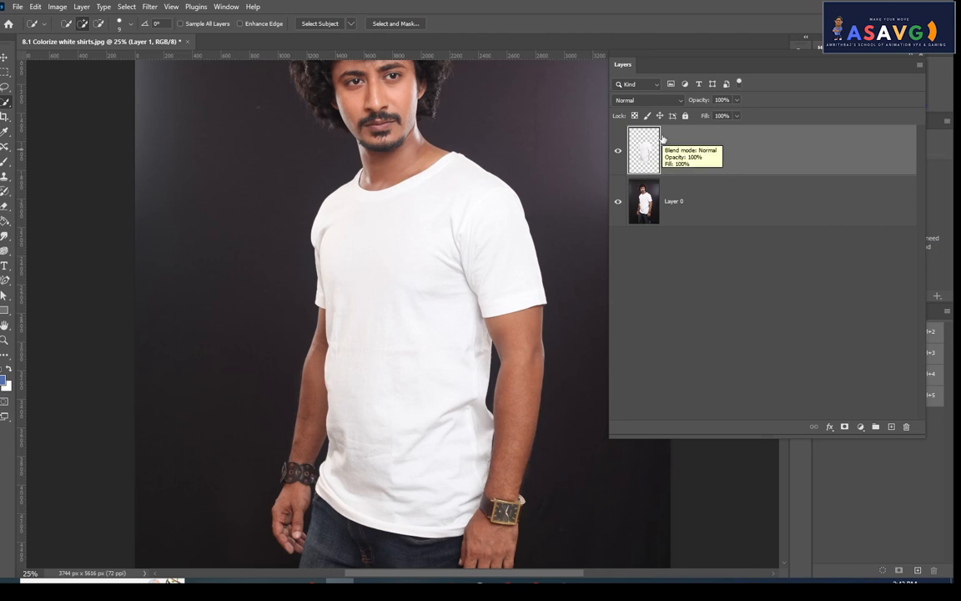
{"action": "left_click", "coordinate": [16, 7]}
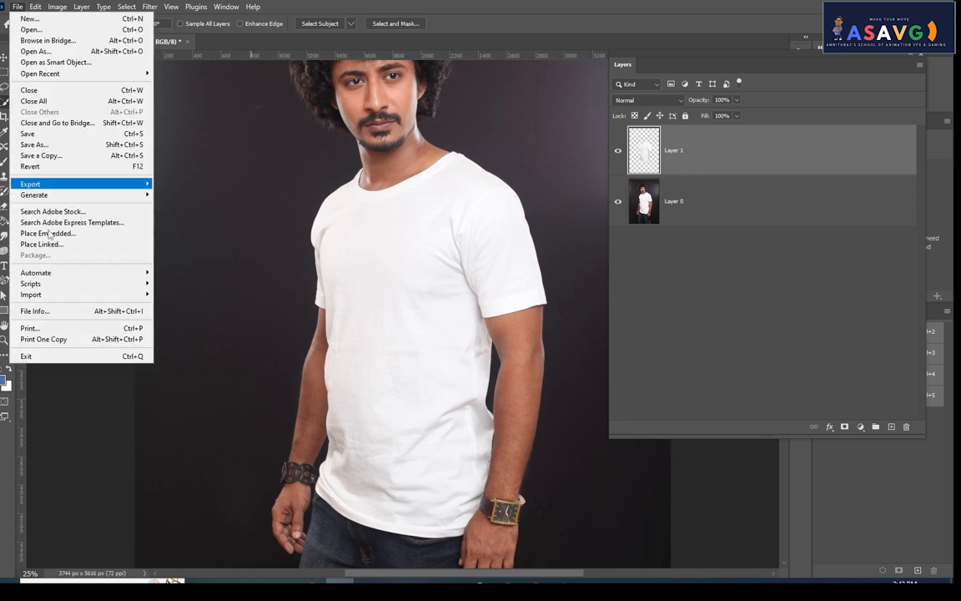
{"action": "left_click", "coordinate": [43, 243]}
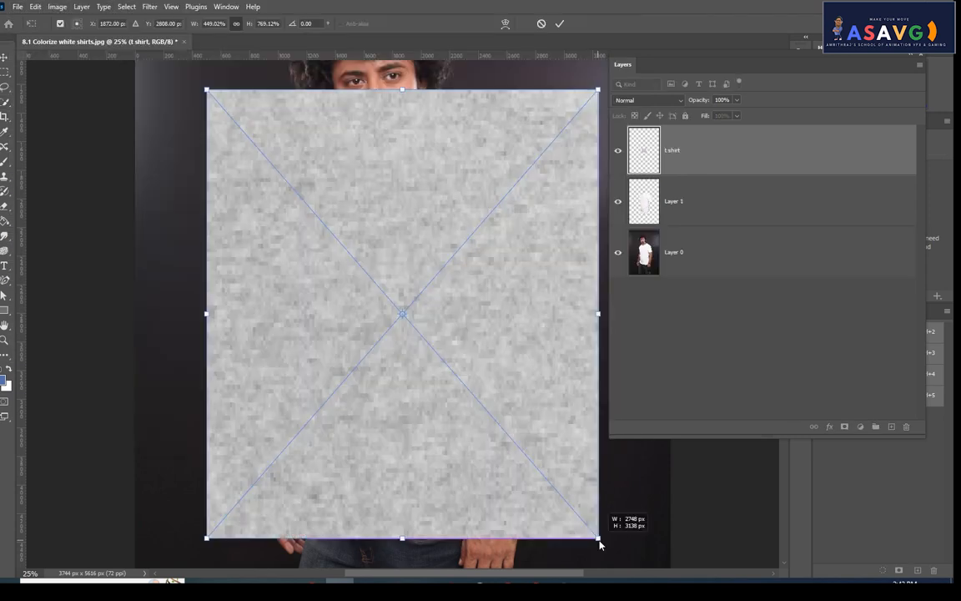
{"action": "key", "text": "Return"}
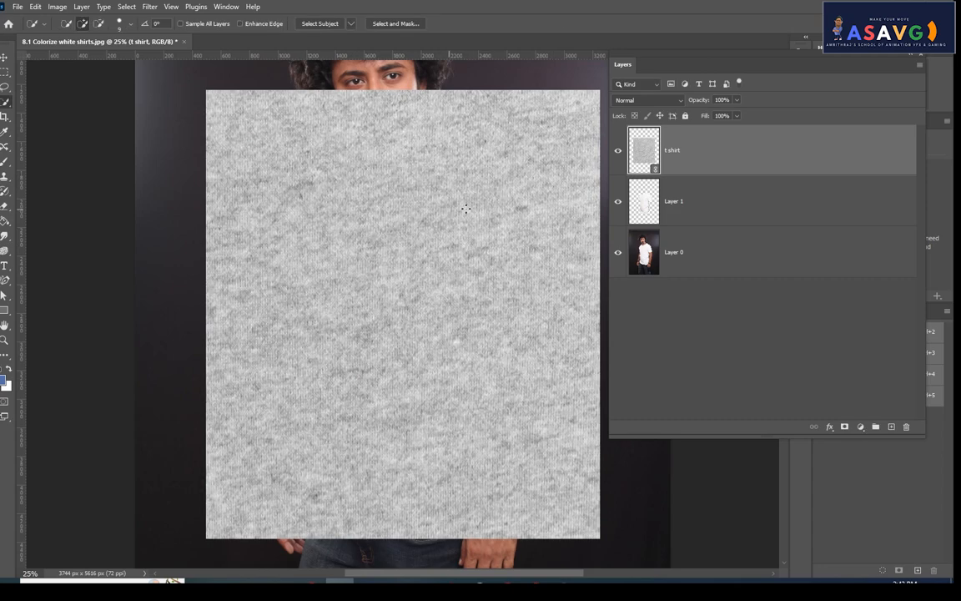
Step: Clip the fabric texture layer to the shirt cutout and blend it in Multiply mode
{"action": "right_click", "coordinate": [723, 157]}
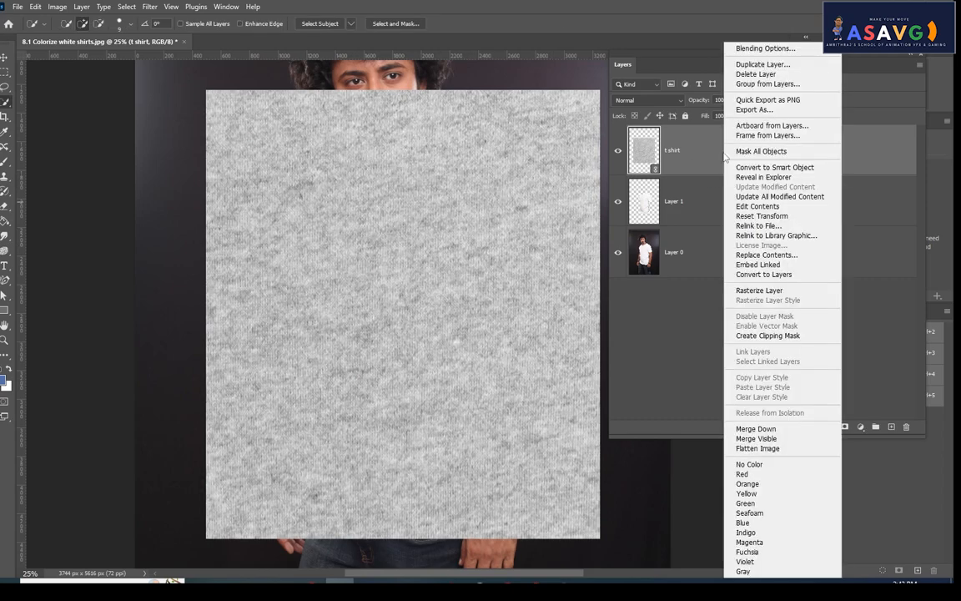
{"action": "left_click", "coordinate": [767, 335]}
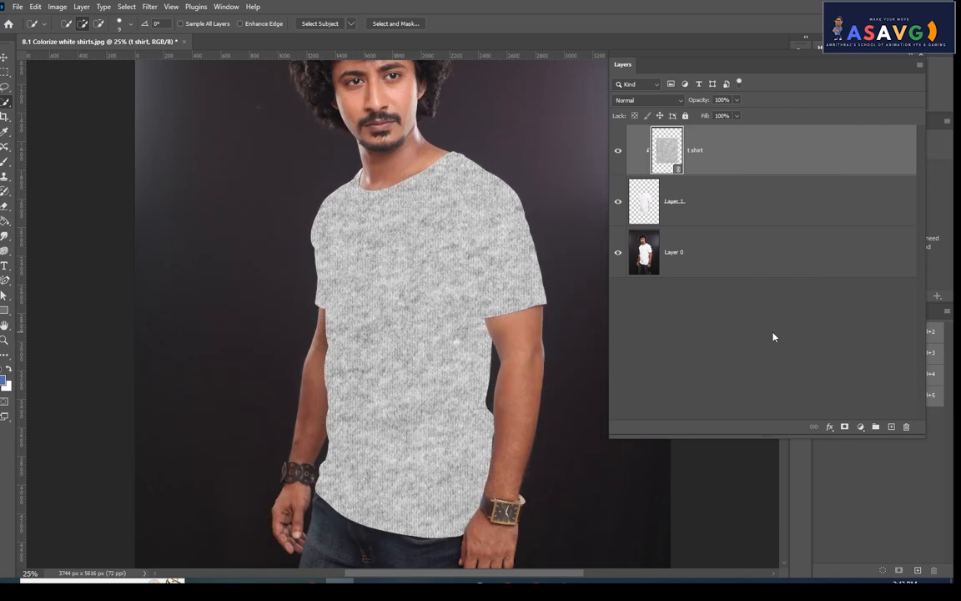
{"action": "scroll", "coordinate": [456, 340], "scroll_direction": "up", "scroll_amount": 1}
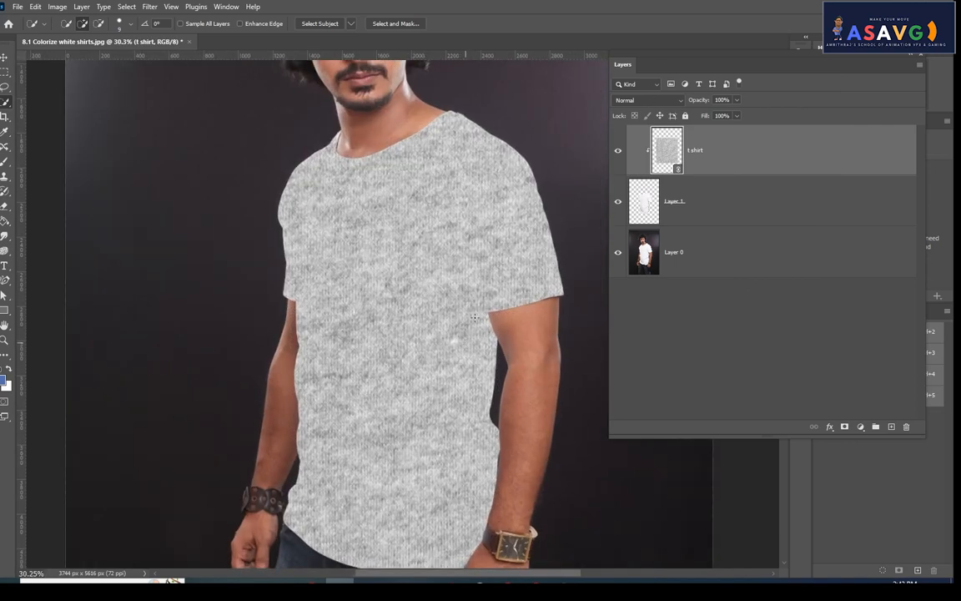
{"action": "scroll", "coordinate": [474, 318], "scroll_direction": "up", "scroll_amount": 1}
{"action": "left_click", "coordinate": [654, 101]}
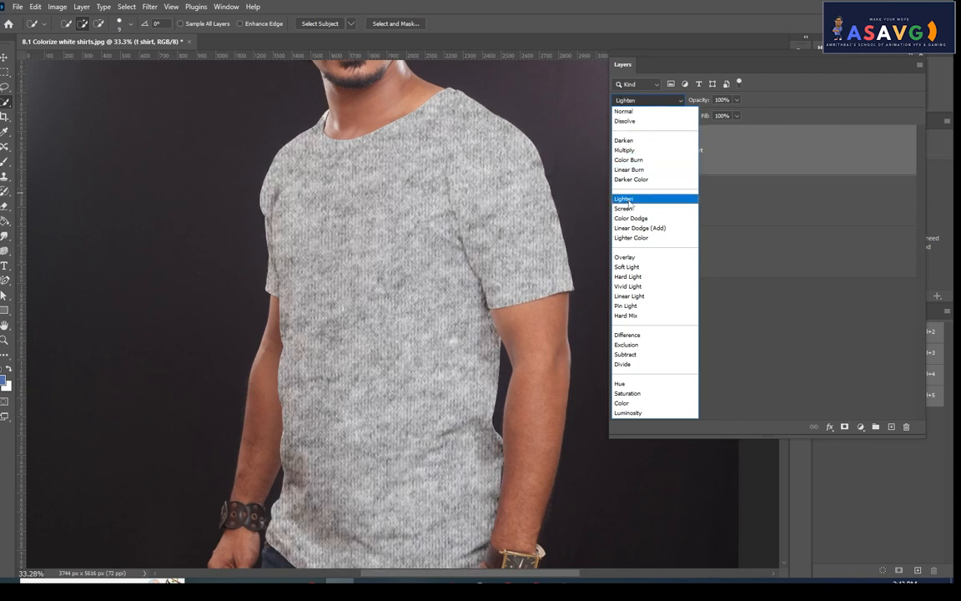
{"action": "left_click", "coordinate": [634, 151]}
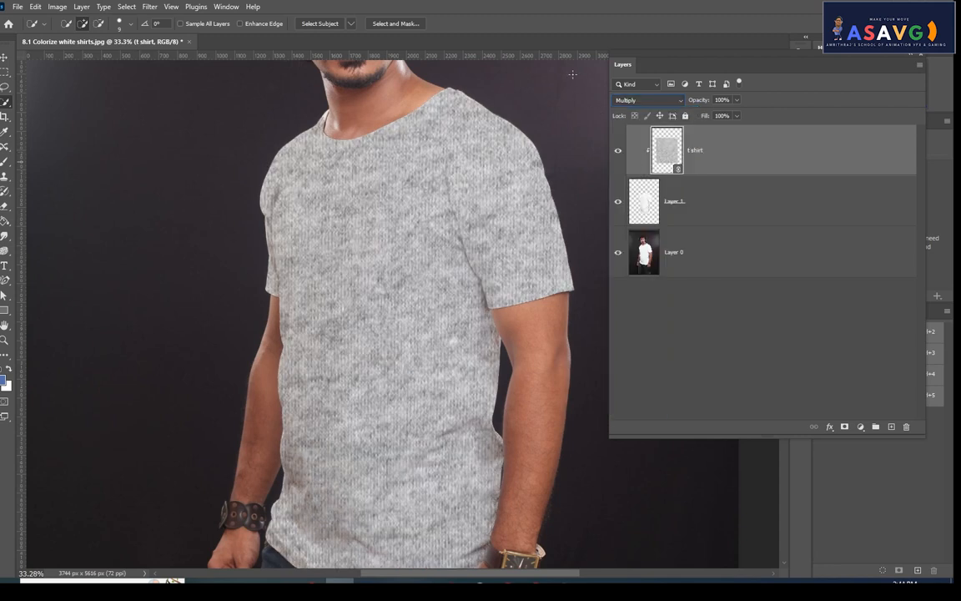
Step: Add a gradient fill layer above the fabric texture using the Red_05 preset
{"action": "left_click_drag", "start_coordinate": [753, 66], "coordinate": [729, 60]}
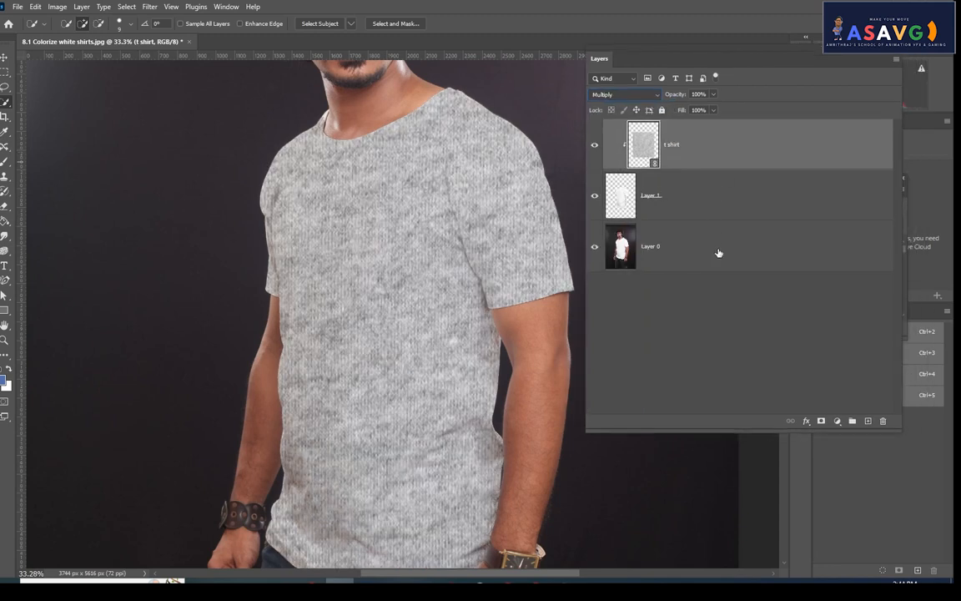
{"action": "left_click", "coordinate": [837, 421]}
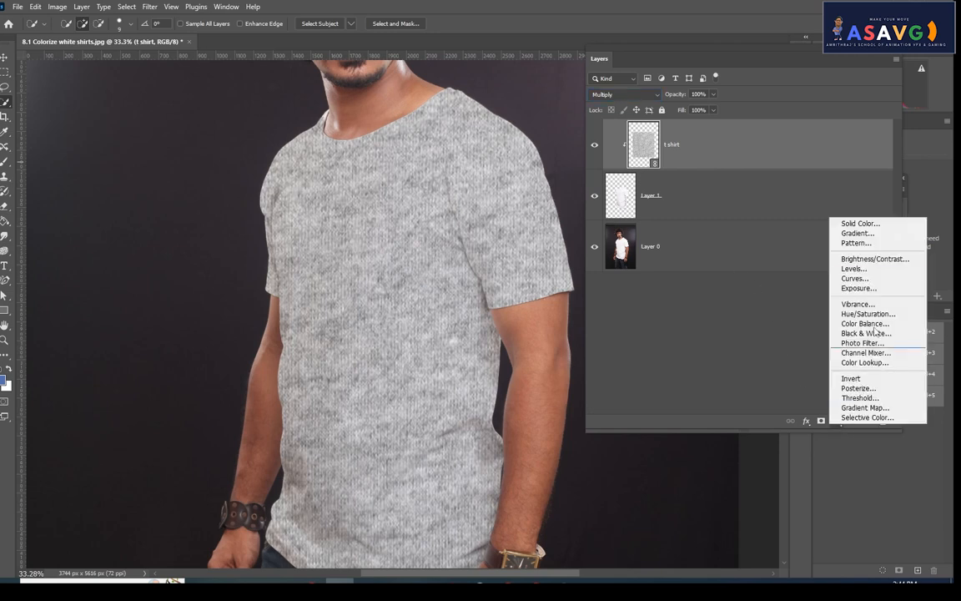
{"action": "left_click", "coordinate": [858, 233]}
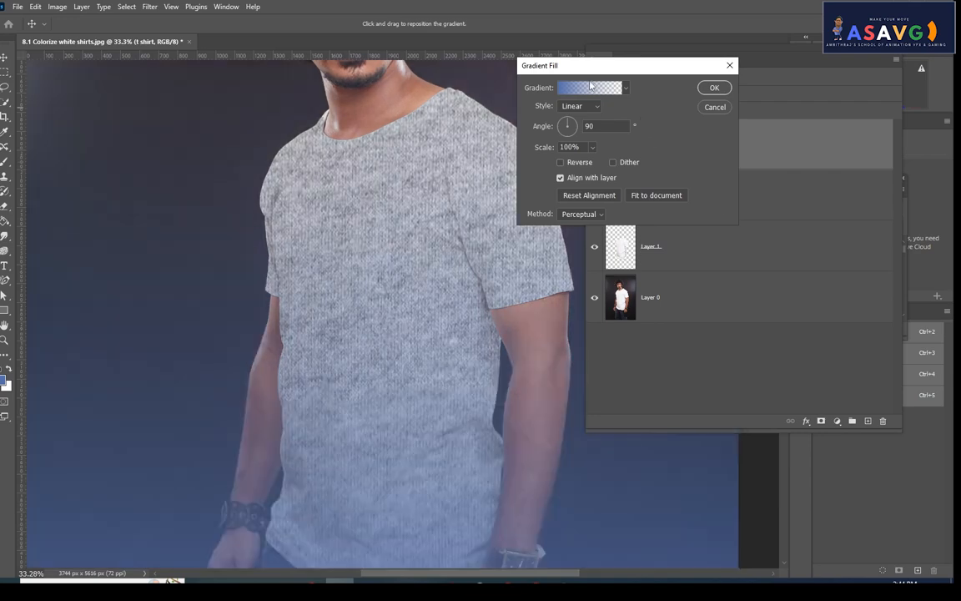
{"action": "left_click_drag", "start_coordinate": [605, 67], "coordinate": [741, 59]}
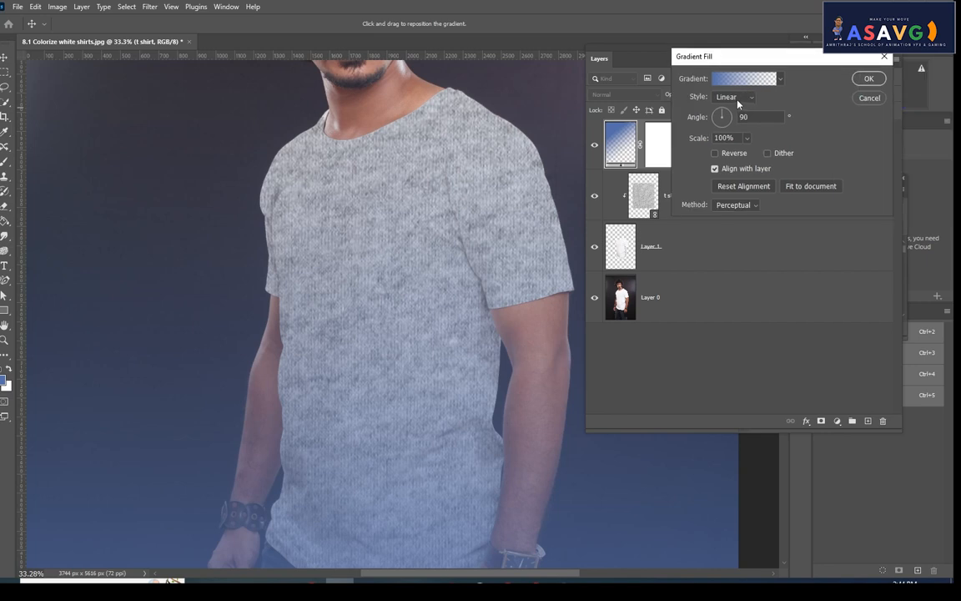
{"action": "left_click", "coordinate": [743, 79]}
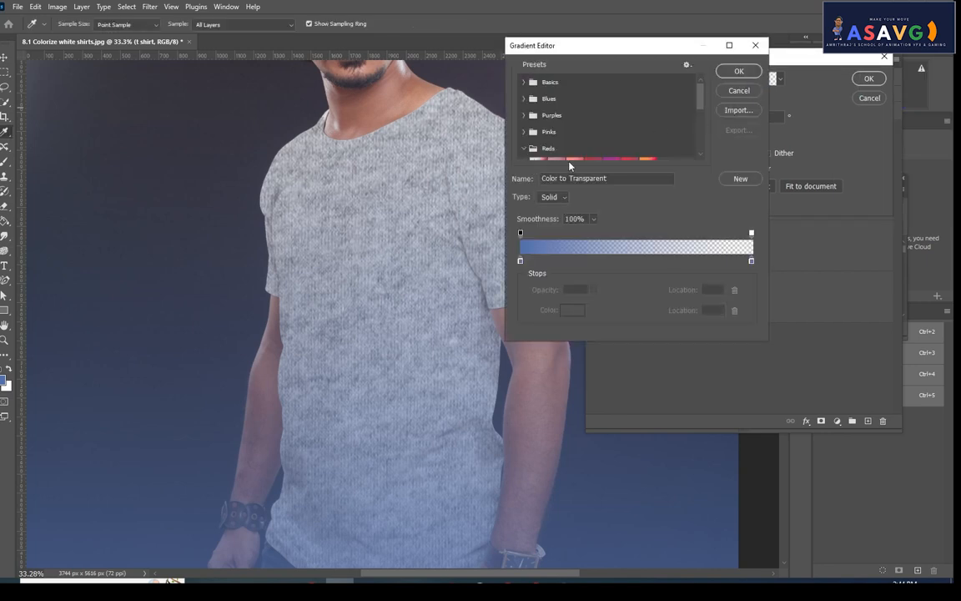
{"action": "scroll", "coordinate": [570, 159], "scroll_direction": "down", "scroll_amount": 2}
{"action": "left_click", "coordinate": [616, 147]}
{"action": "left_click", "coordinate": [738, 71]}
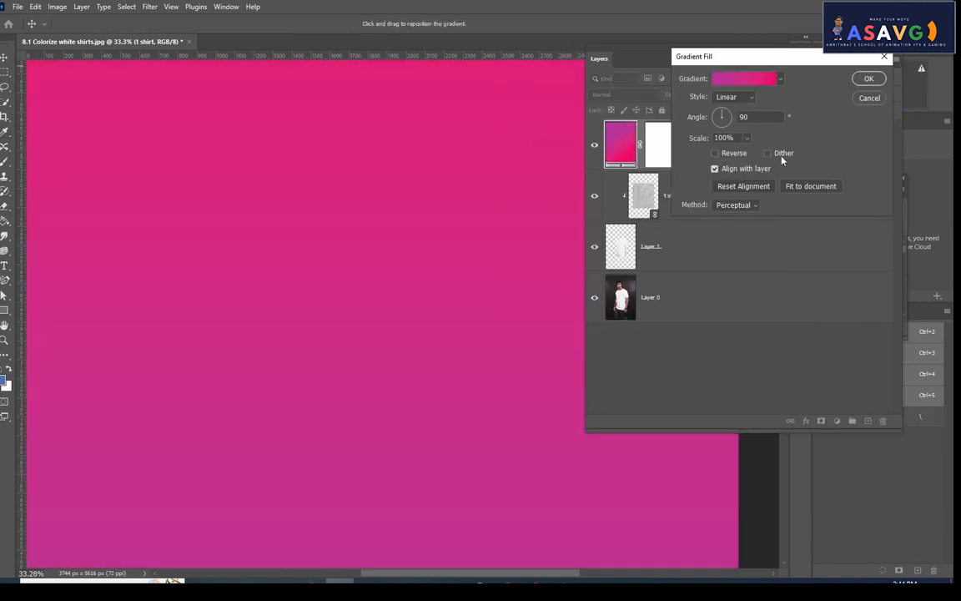
{"action": "left_click", "coordinate": [867, 80]}
Step: Clip the gradient fill to the shirt and set it to Multiply mode at 62% opacity
{"action": "right_click", "coordinate": [708, 146]}
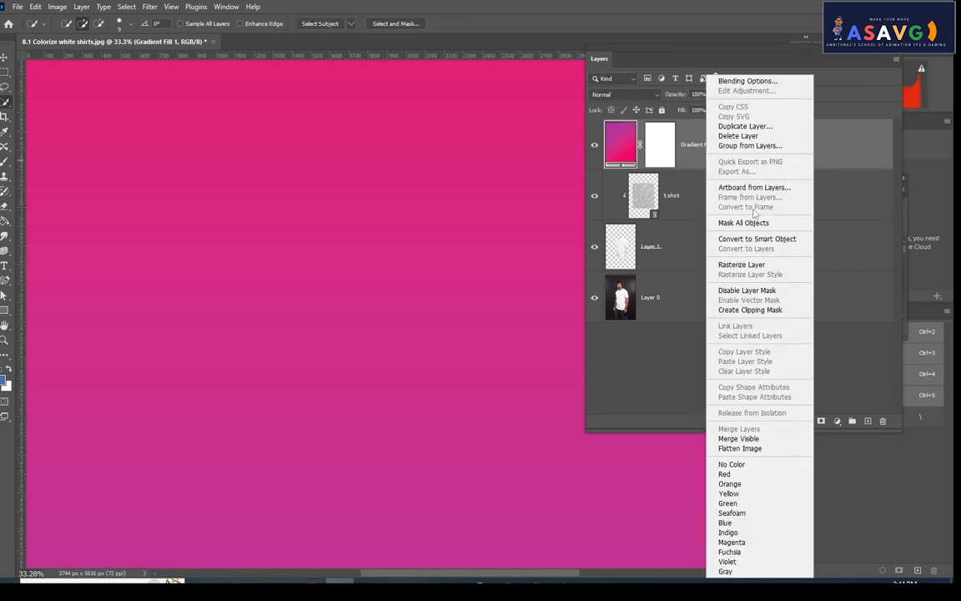
{"action": "left_click", "coordinate": [755, 310]}
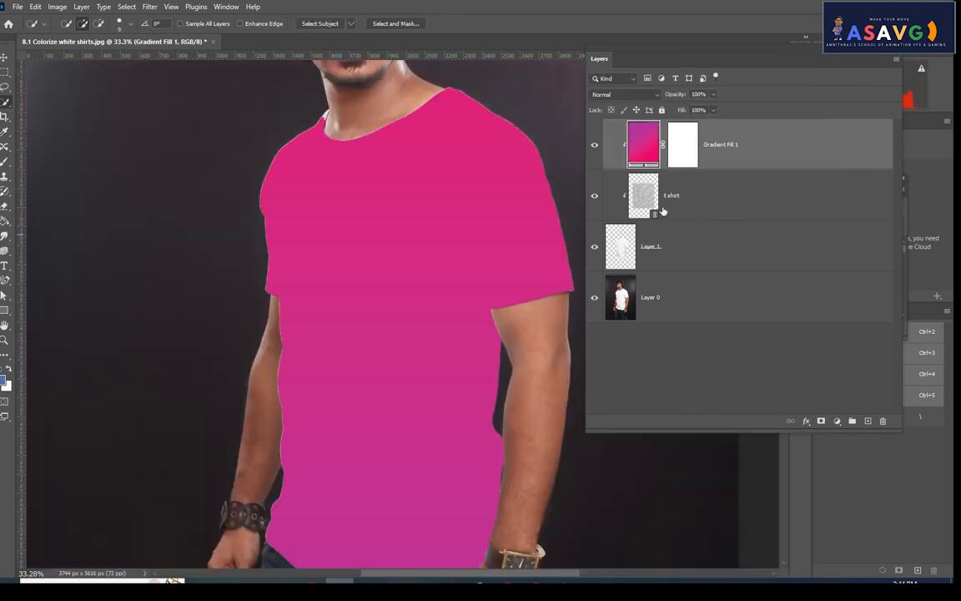
{"action": "left_click", "coordinate": [650, 207]}
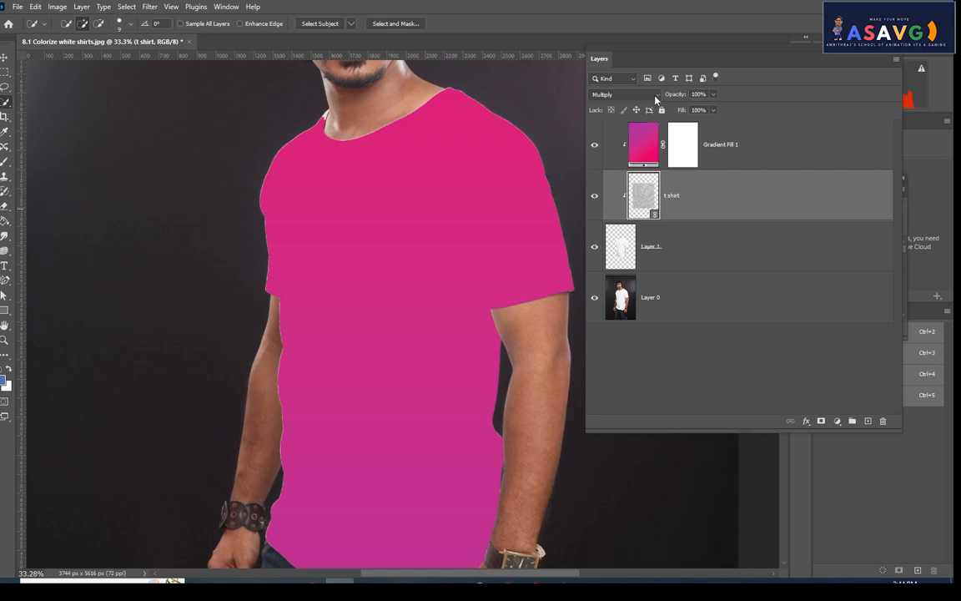
{"action": "left_click", "coordinate": [646, 138]}
{"action": "left_click", "coordinate": [622, 94]}
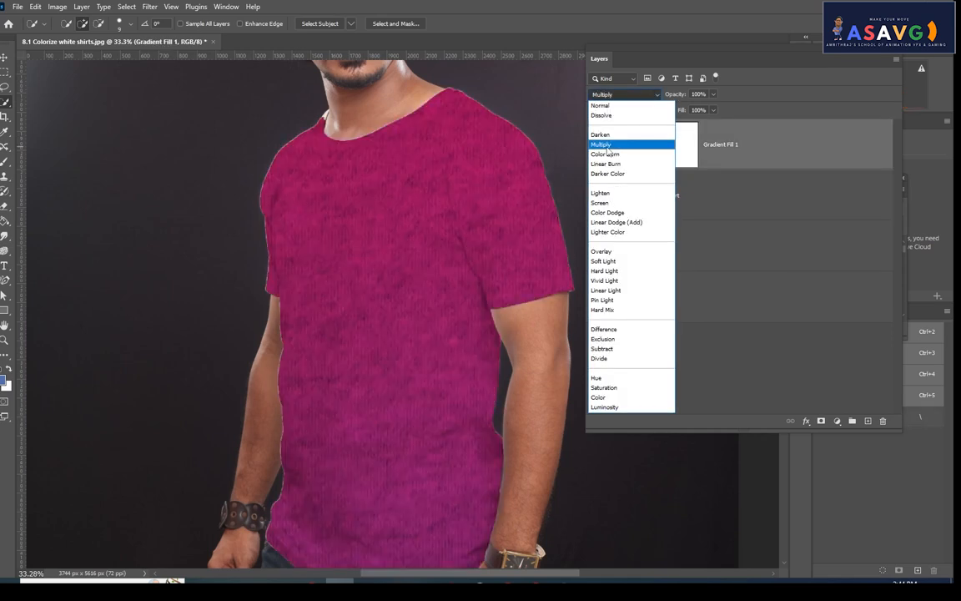
{"action": "left_click", "coordinate": [605, 146]}
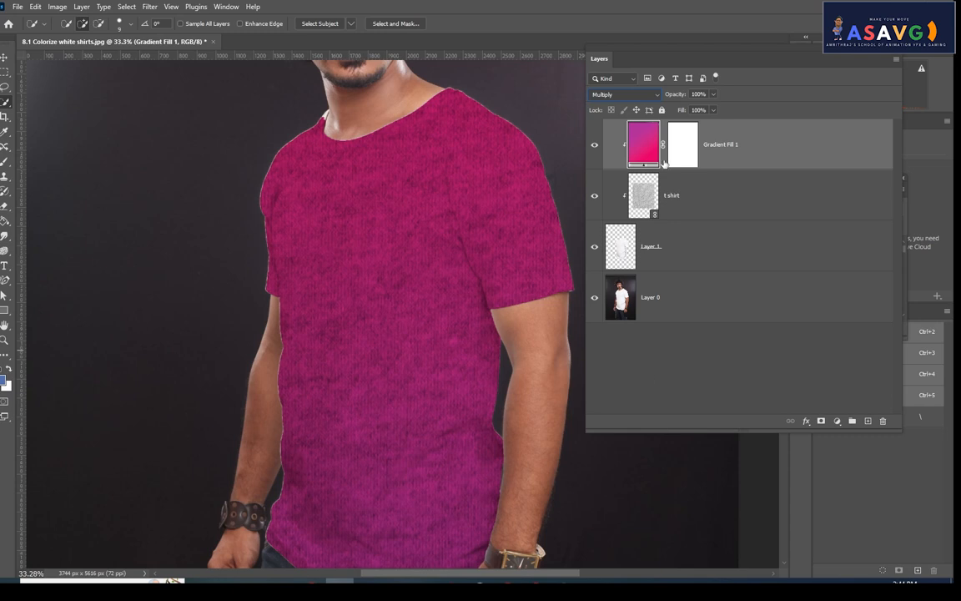
{"action": "left_click", "coordinate": [714, 94]}
{"action": "mouse_move", "coordinate": [710, 109]}
{"action": "left_mouse_down"}
{"action": "mouse_move", "coordinate": [683, 111]}
{"action": "mouse_move", "coordinate": [695, 111]}
{"action": "left_mouse_up"}
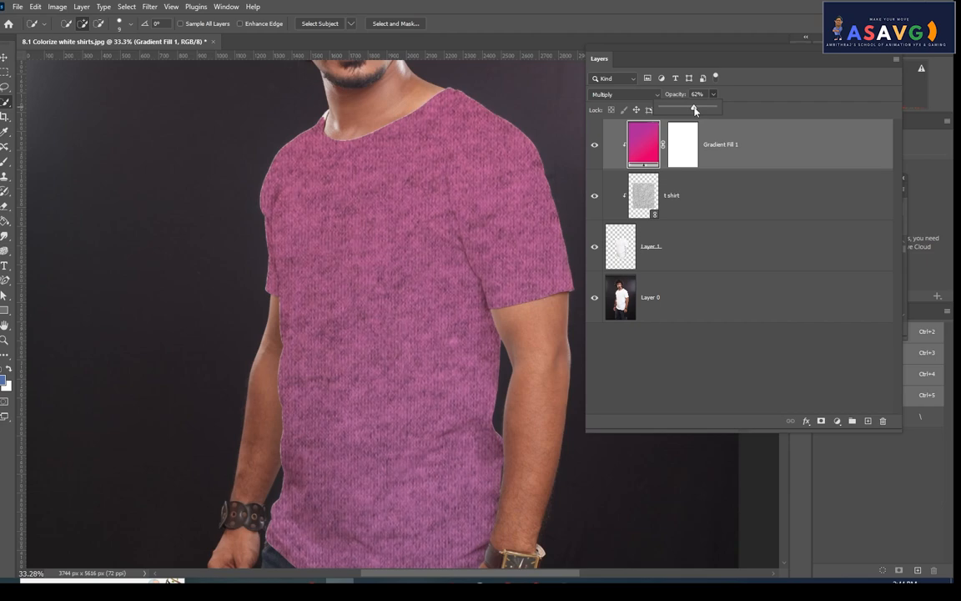
Step: Compare the whole portrait with and without the gradient fill and the fabric texture layer
{"action": "key", "text": "ctrl+minus"}
{"action": "key", "text": "ctrl+minus"}
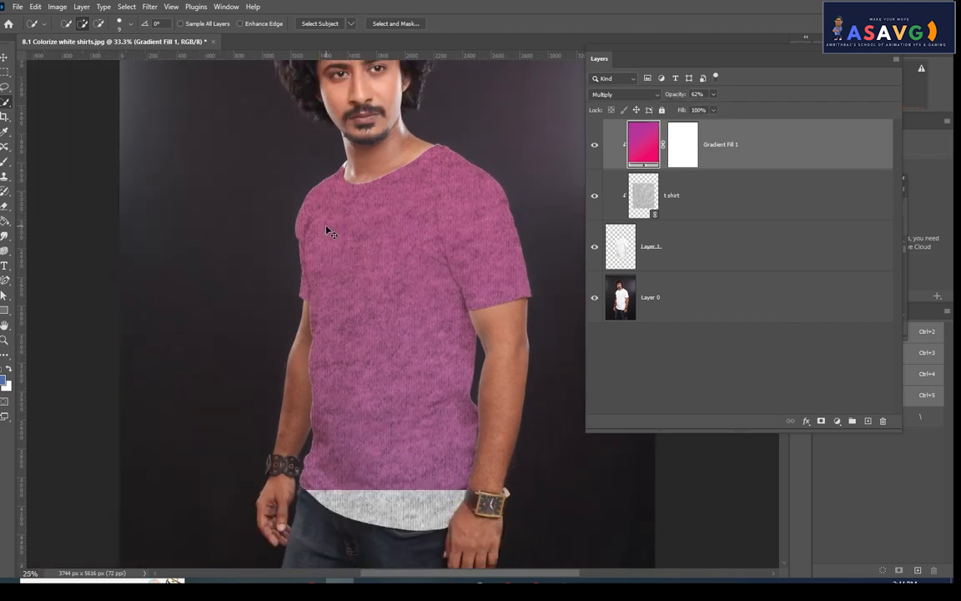
{"action": "key", "text": "ctrl+minus"}
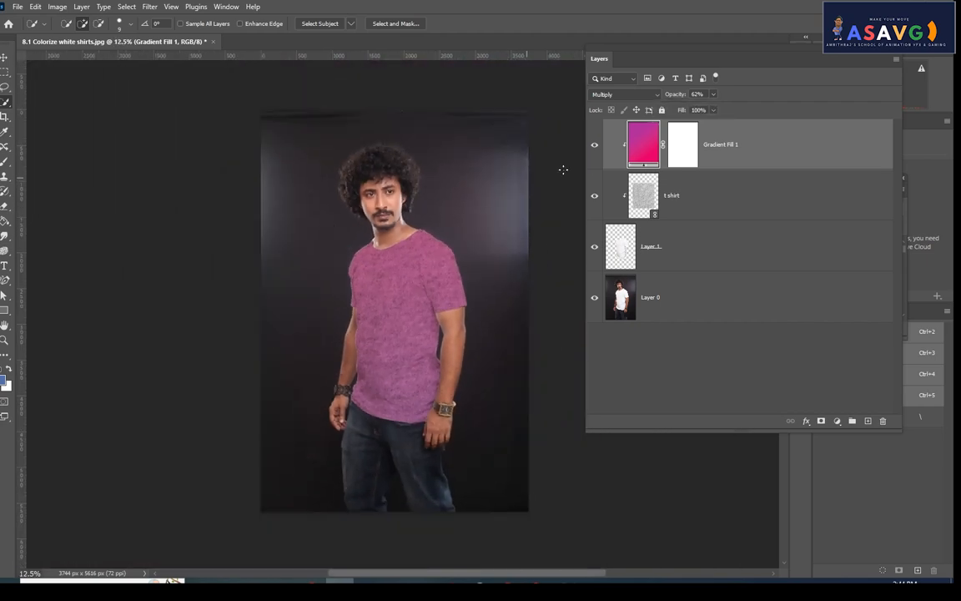
{"action": "left_click", "coordinate": [594, 149]}
{"action": "left_click", "coordinate": [594, 149]}
{"action": "left_click", "coordinate": [594, 149]}
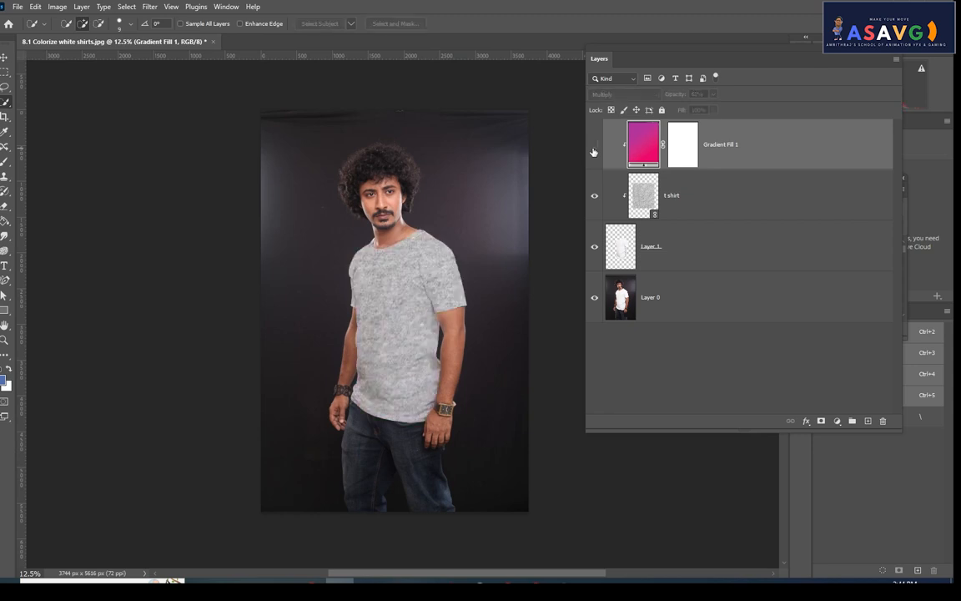
{"action": "left_click", "coordinate": [594, 198]}
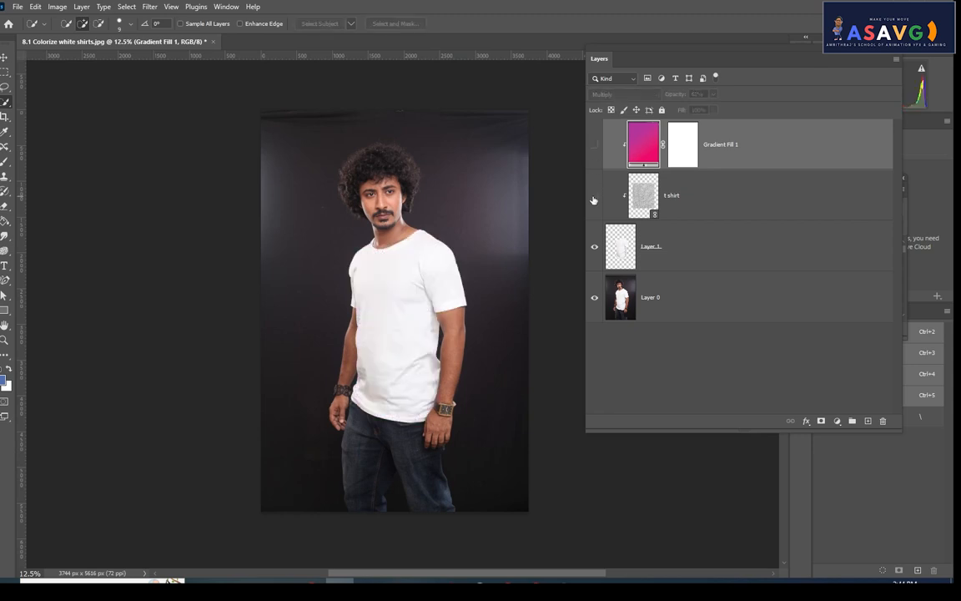
{"action": "left_click", "coordinate": [594, 198]}
{"action": "left_click", "coordinate": [595, 147]}
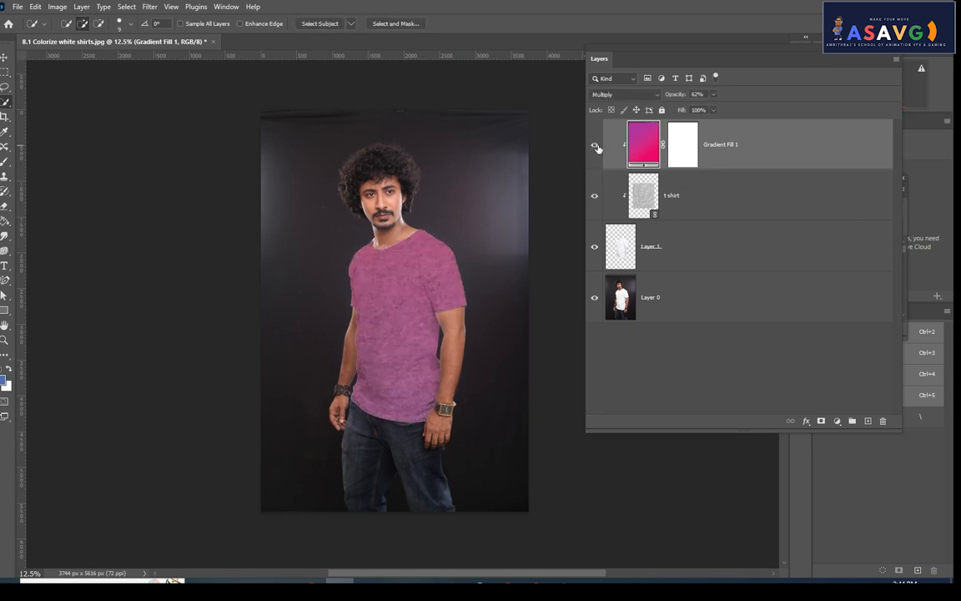
Step: Change the shirt's gradient fill to the Blue_26 preset from the Blues group
{"action": "double_click", "coordinate": [643, 146]}
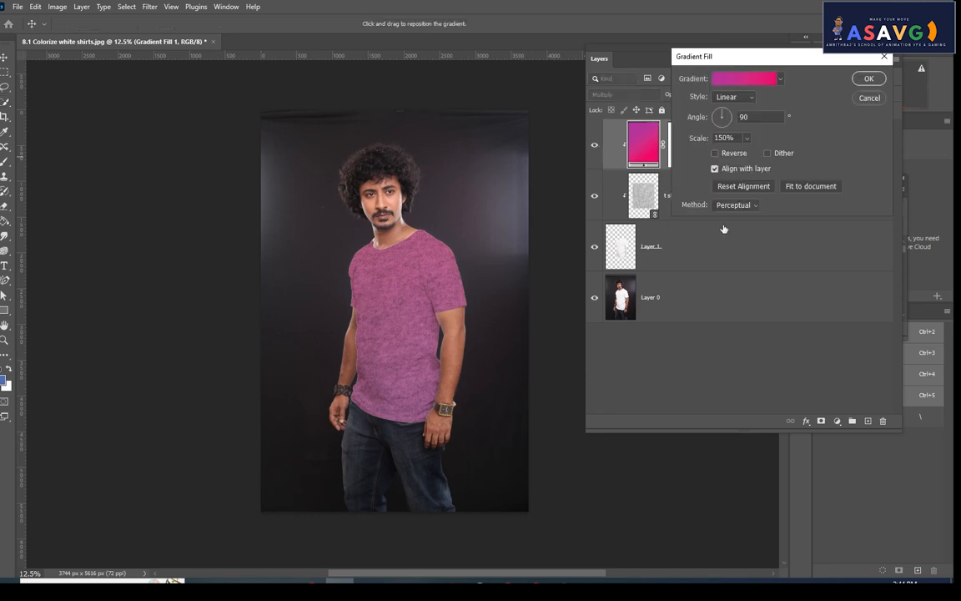
{"action": "left_click", "coordinate": [735, 79]}
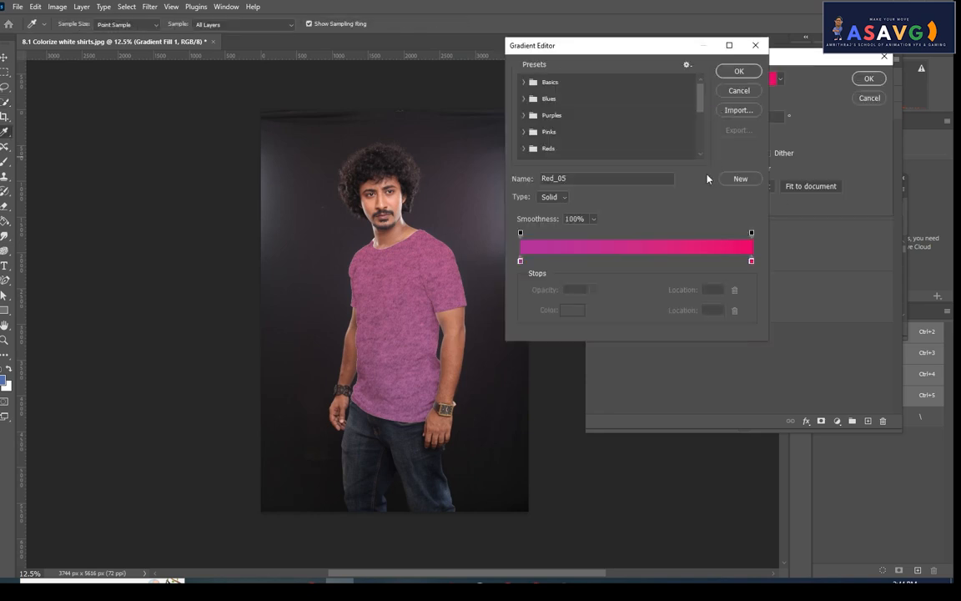
{"action": "left_click", "coordinate": [524, 99]}
{"action": "scroll", "coordinate": [577, 101], "scroll_direction": "down", "scroll_amount": 1}
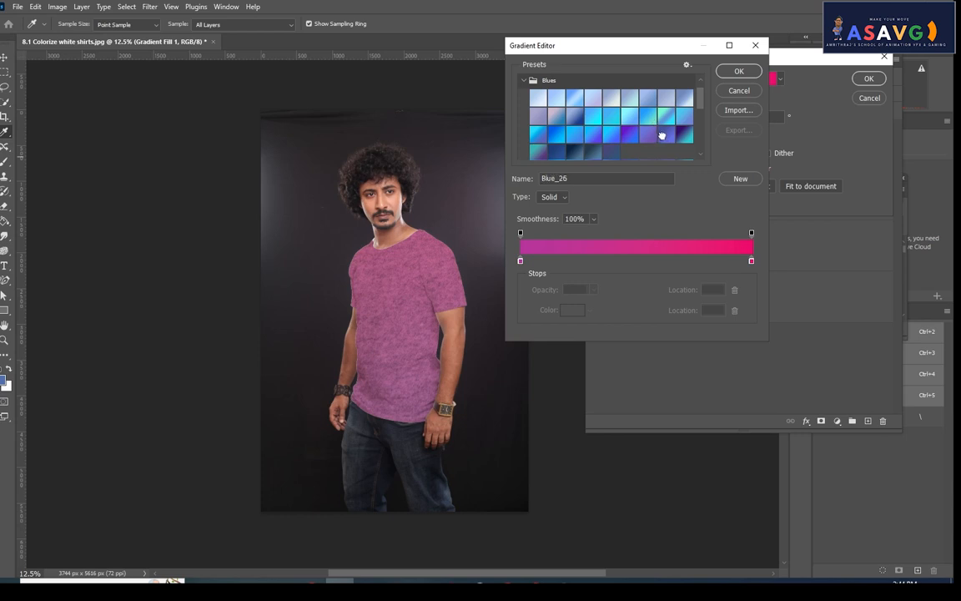
{"action": "left_click", "coordinate": [666, 135]}
{"action": "left_click", "coordinate": [739, 71]}
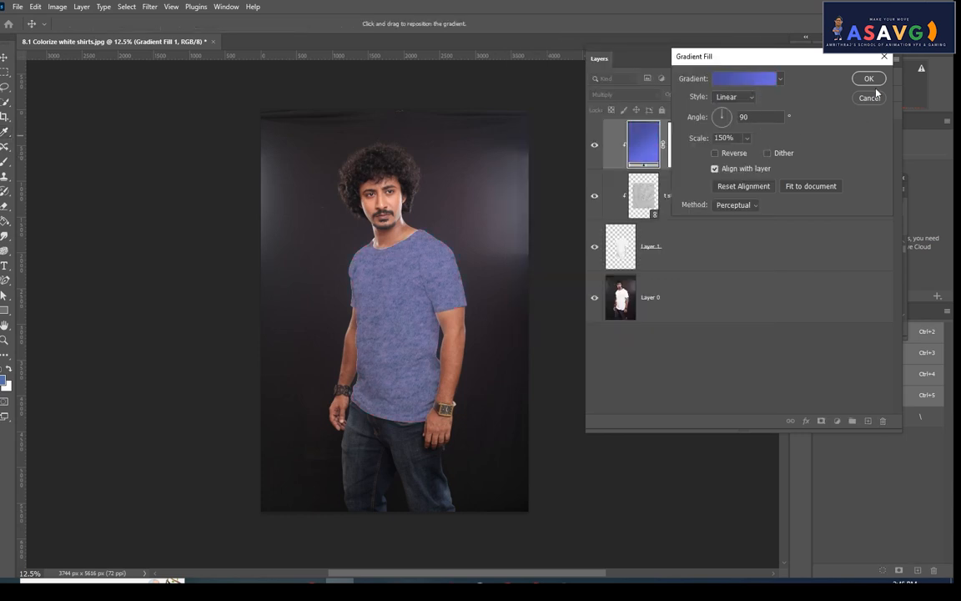
Step: Set the shirt's gradient fill to Radial style with an angle of -0.29° and a scale of 64%
{"action": "left_click_drag", "start_coordinate": [727, 125], "coordinate": [716, 116]}
{"action": "left_click", "coordinate": [727, 98]}
{"action": "left_click", "coordinate": [727, 109]}
{"action": "mouse_move", "coordinate": [730, 155]}
{"action": "left_mouse_down"}
{"action": "mouse_move", "coordinate": [750, 154]}
{"action": "mouse_move", "coordinate": [732, 154]}
{"action": "left_mouse_up"}
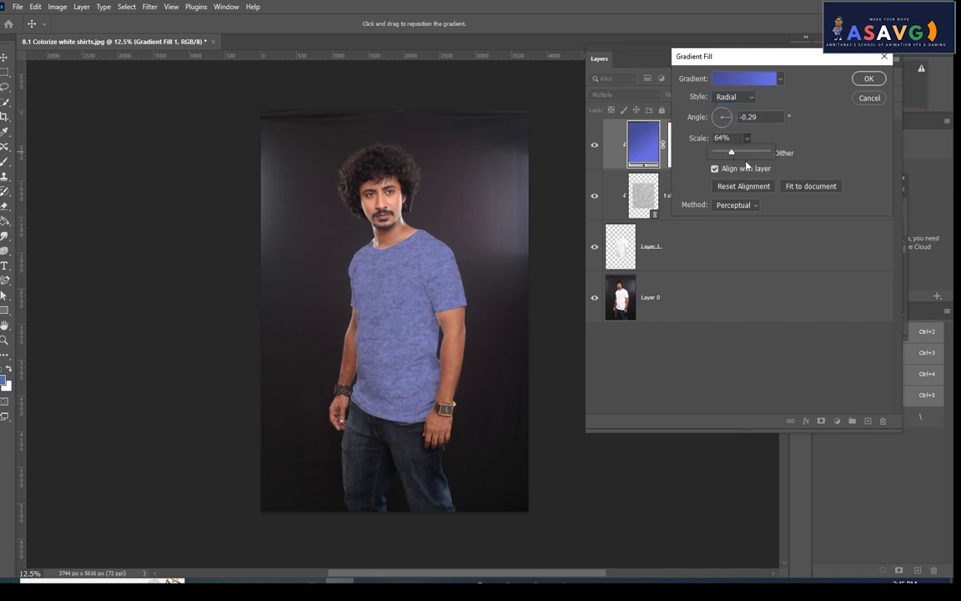
{"action": "left_click", "coordinate": [867, 79]}
{"action": "key", "text": "w"}
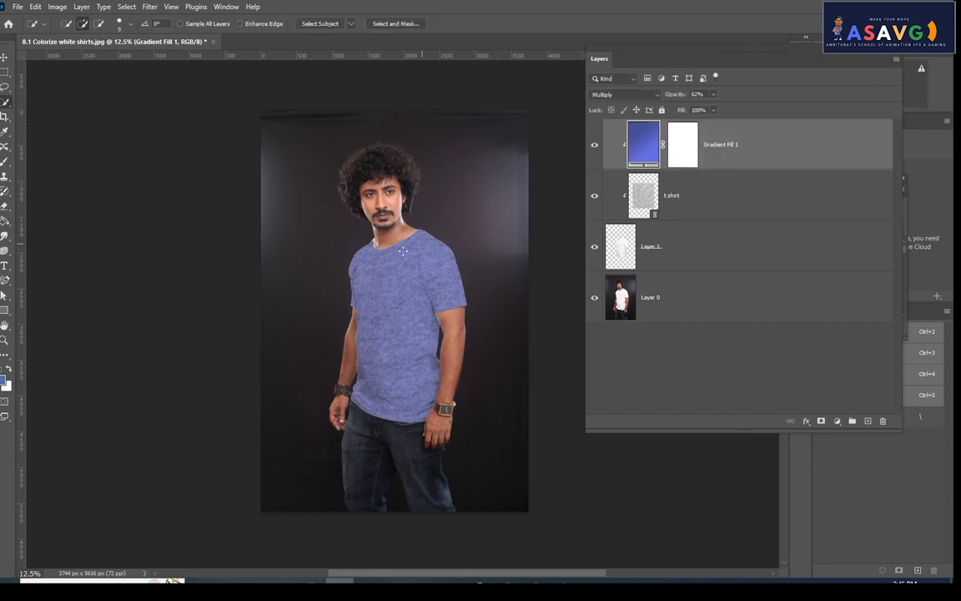
Step: Delete the blue gradient fill layer above the fabric texture
{"action": "key", "text": "ctrl+plus"}
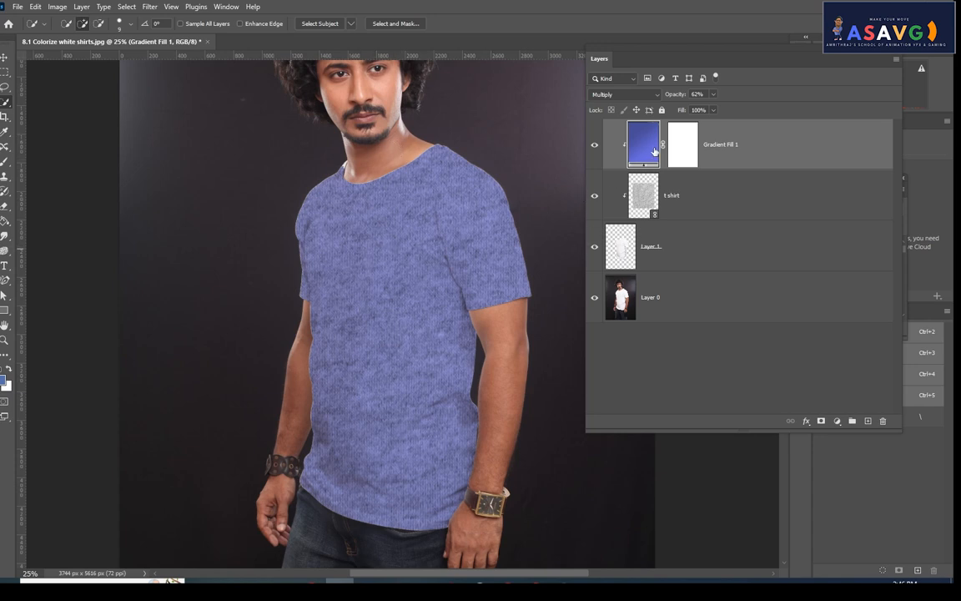
{"action": "key", "text": "Delete"}
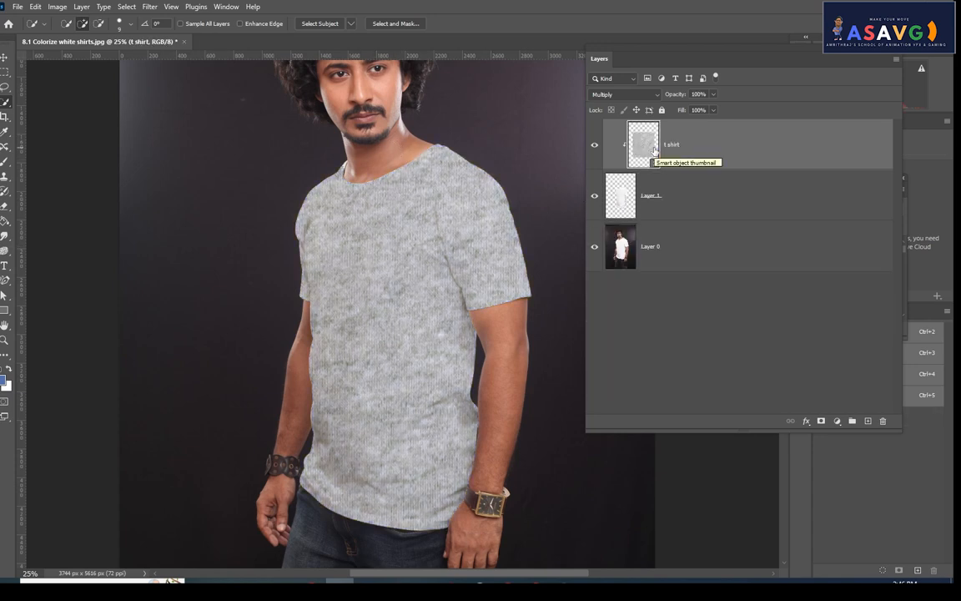
{"action": "left_click_drag", "start_coordinate": [710, 61], "coordinate": [674, 52]}
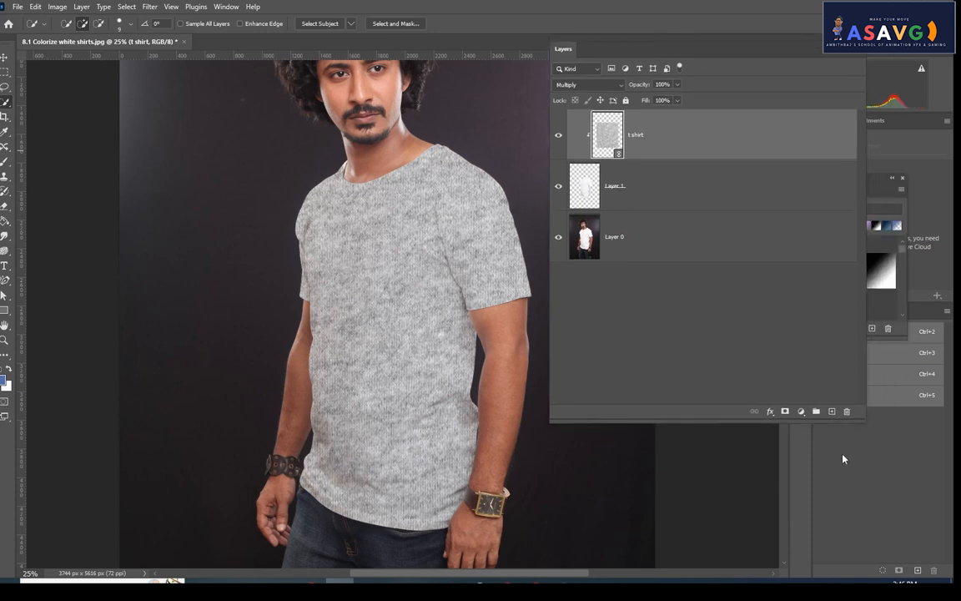
Step: Add a solid blue (#5270ad) fill layer above the fabric texture, clip it to the shirt, and set its blend mode to Multiply
{"action": "left_click", "coordinate": [801, 412]}
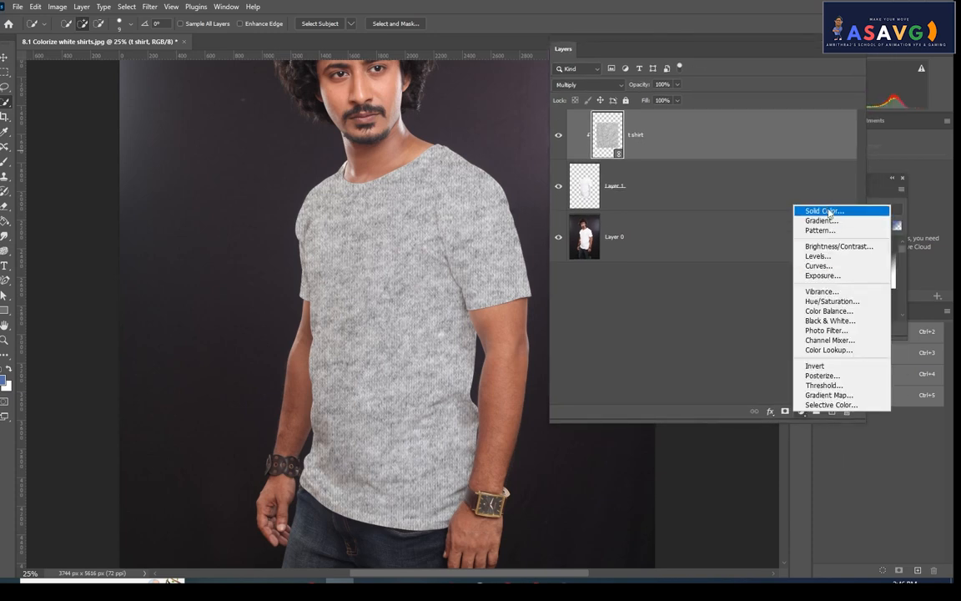
{"action": "left_click", "coordinate": [747, 190]}
{"action": "left_click", "coordinate": [833, 67]}
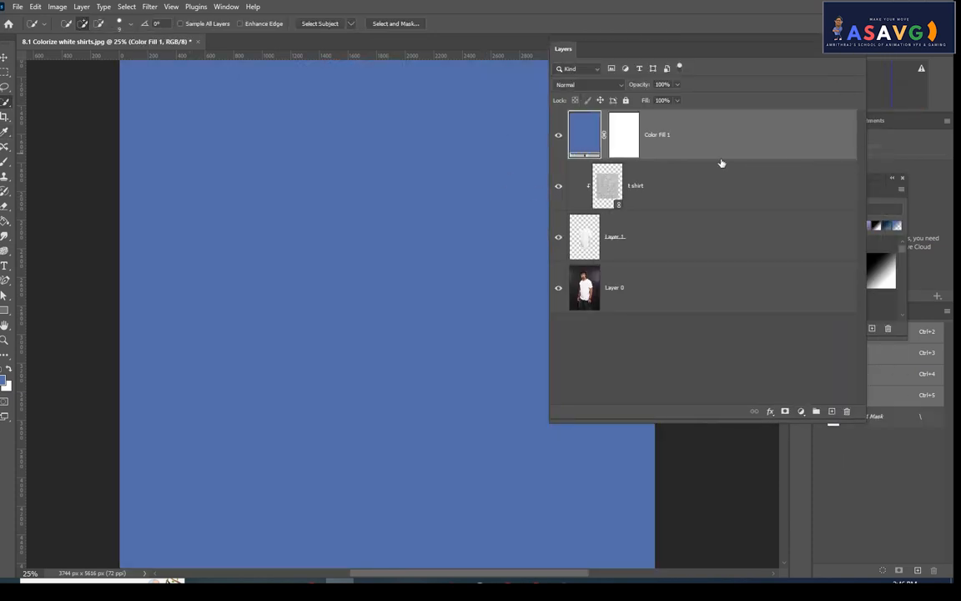
{"action": "right_click", "coordinate": [693, 143]}
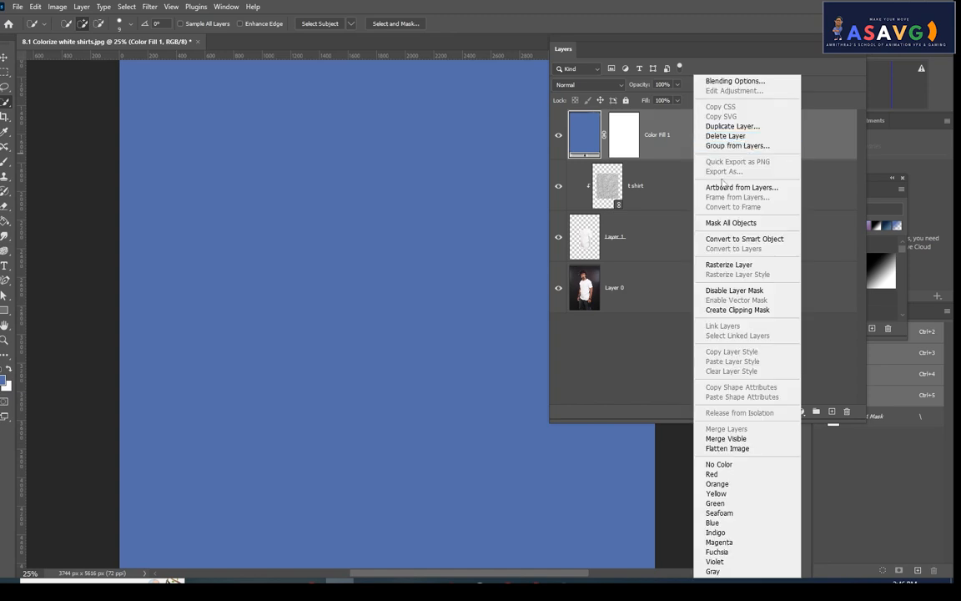
{"action": "left_click", "coordinate": [743, 310]}
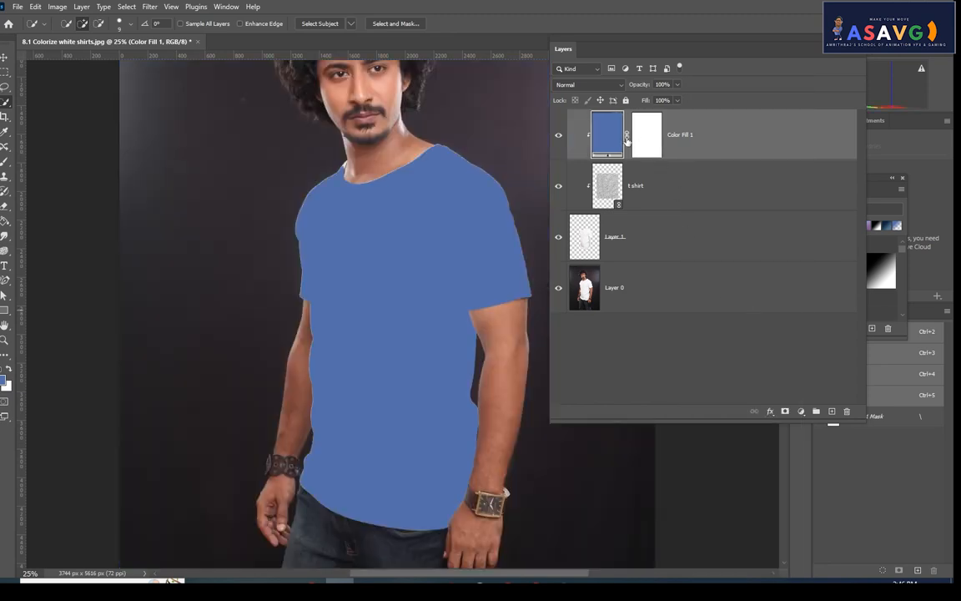
{"action": "left_click", "coordinate": [588, 85]}
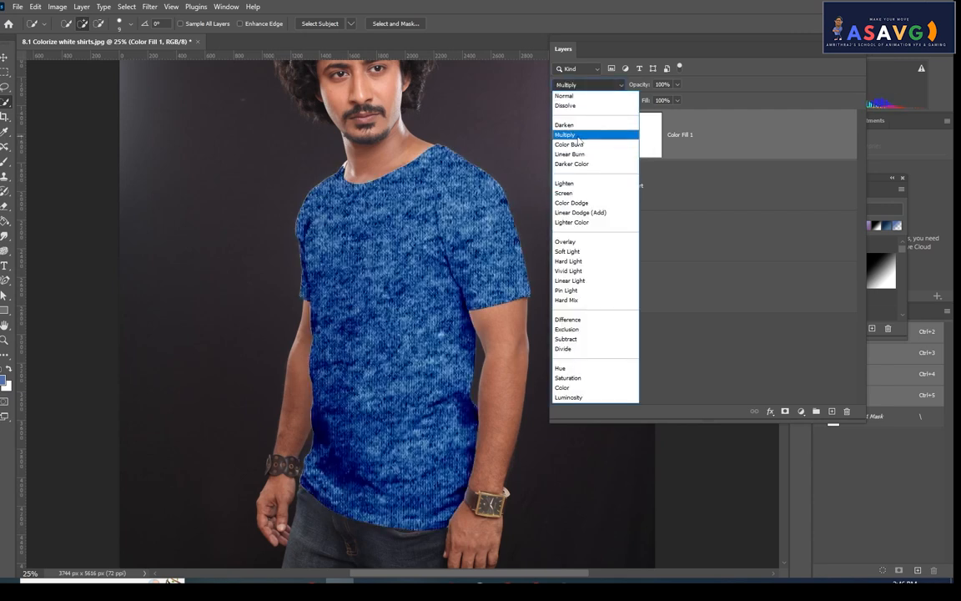
{"action": "left_click", "coordinate": [567, 134]}
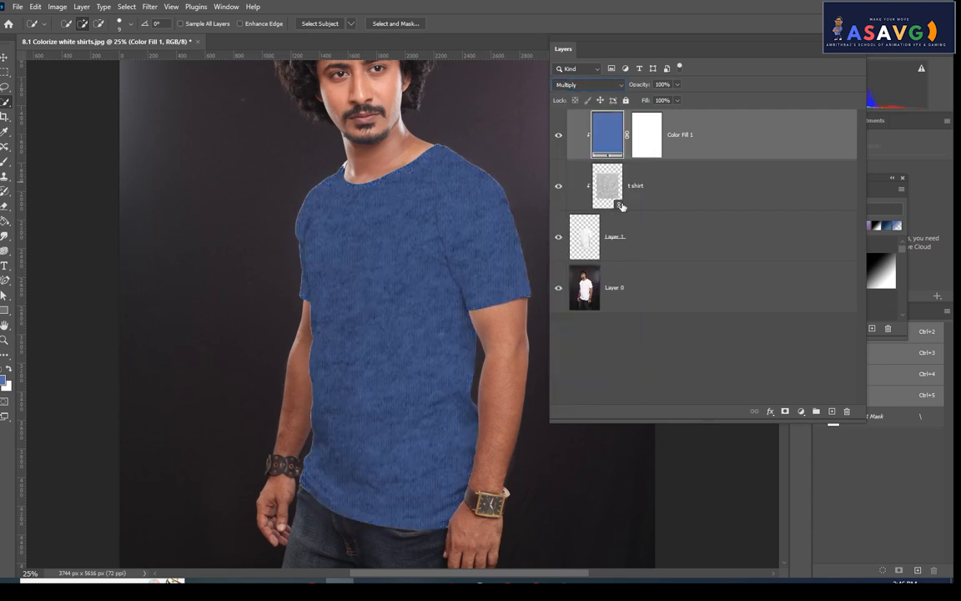
Step: Try green and purple hues for the shirt's solid fill and settle on cyan blue #04b0e9
{"action": "double_click", "coordinate": [605, 145]}
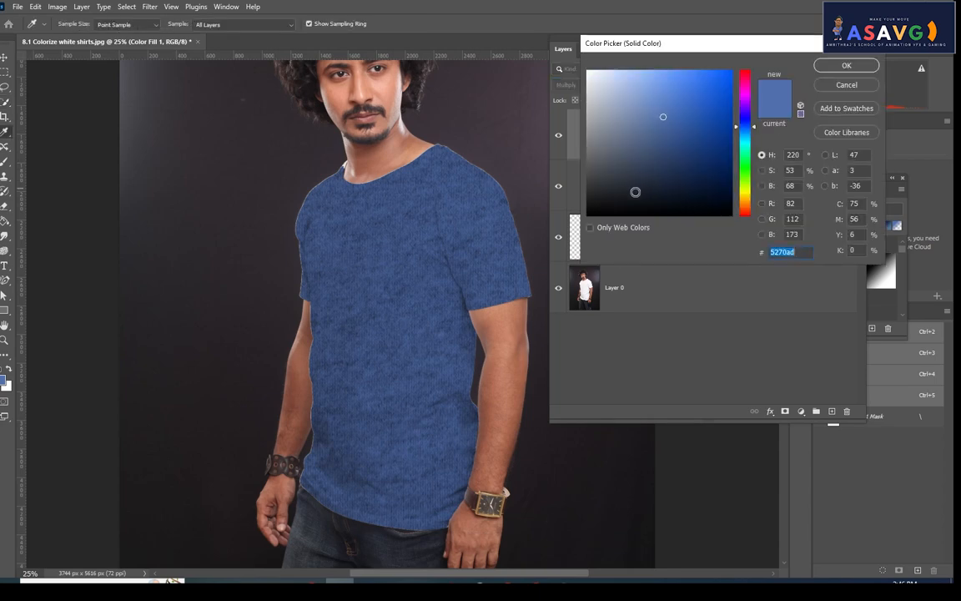
{"action": "left_click", "coordinate": [745, 165]}
{"action": "left_click", "coordinate": [708, 190]}
{"action": "left_click", "coordinate": [666, 145]}
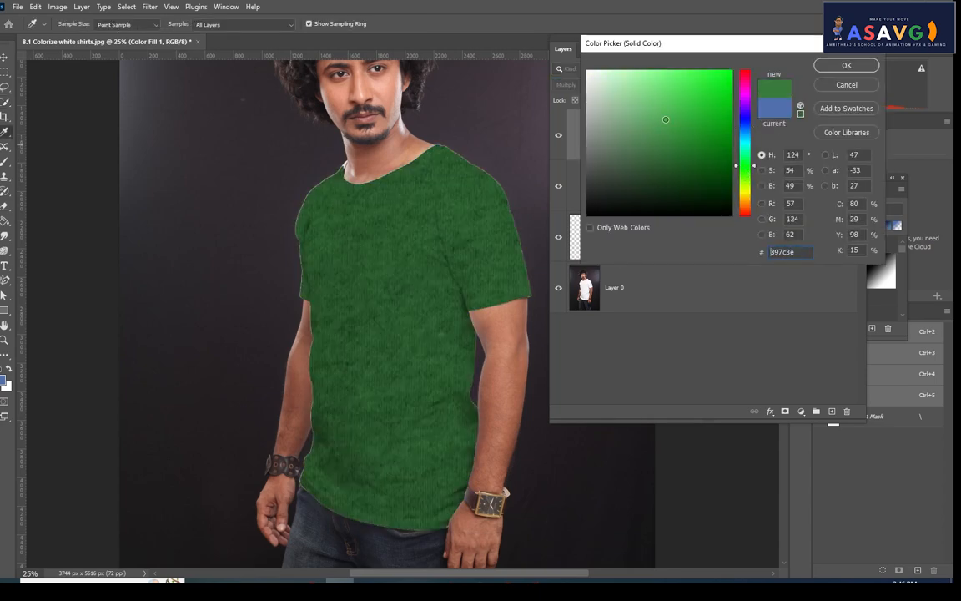
{"action": "left_click", "coordinate": [667, 110]}
{"action": "left_click_drag", "start_coordinate": [711, 89], "coordinate": [730, 83]}
{"action": "left_click", "coordinate": [744, 103]}
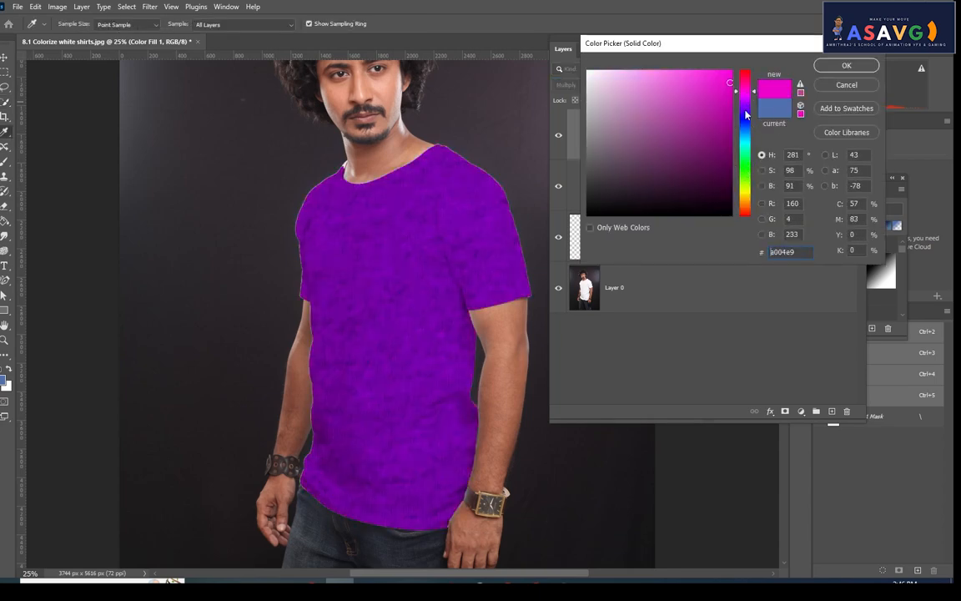
{"action": "left_click", "coordinate": [744, 120]}
{"action": "left_click", "coordinate": [744, 137]}
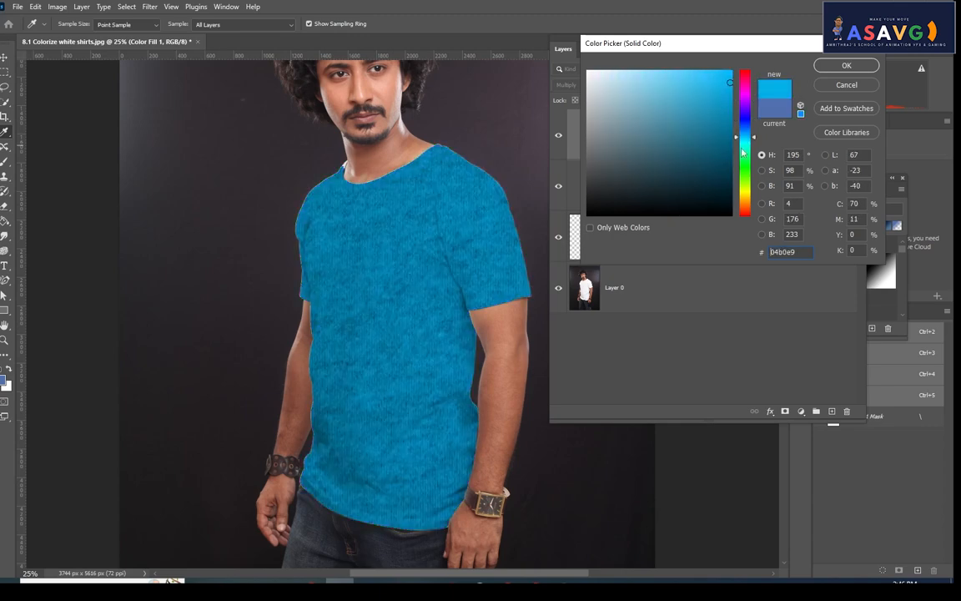
{"action": "left_click", "coordinate": [844, 65]}
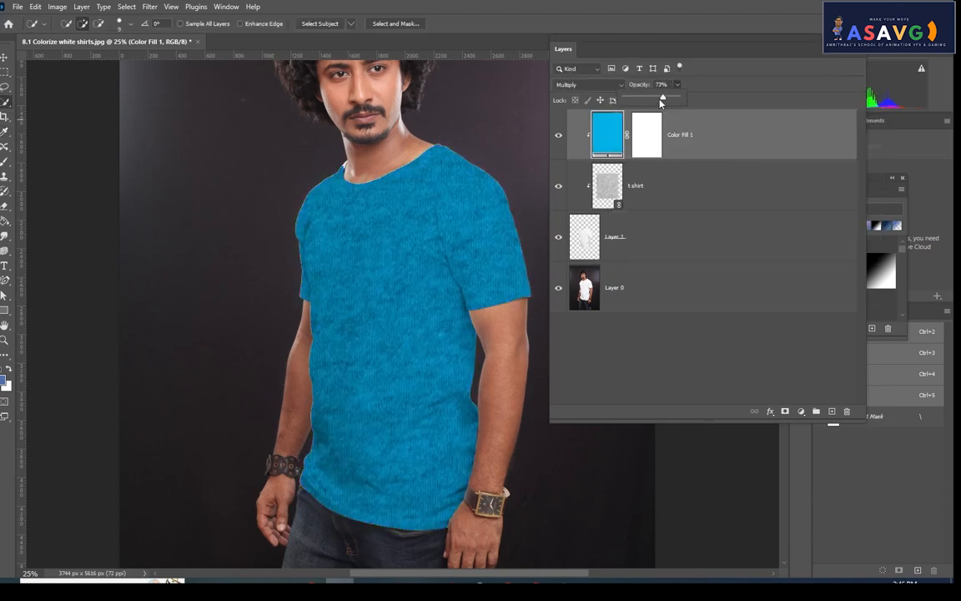
Step: Test a lower opacity on the shirt's solid fill, return it to 100%, and brighten its colour to a lighter sky blue
{"action": "left_click_drag", "start_coordinate": [676, 84], "coordinate": [696, 101]}
{"action": "double_click", "coordinate": [608, 146]}
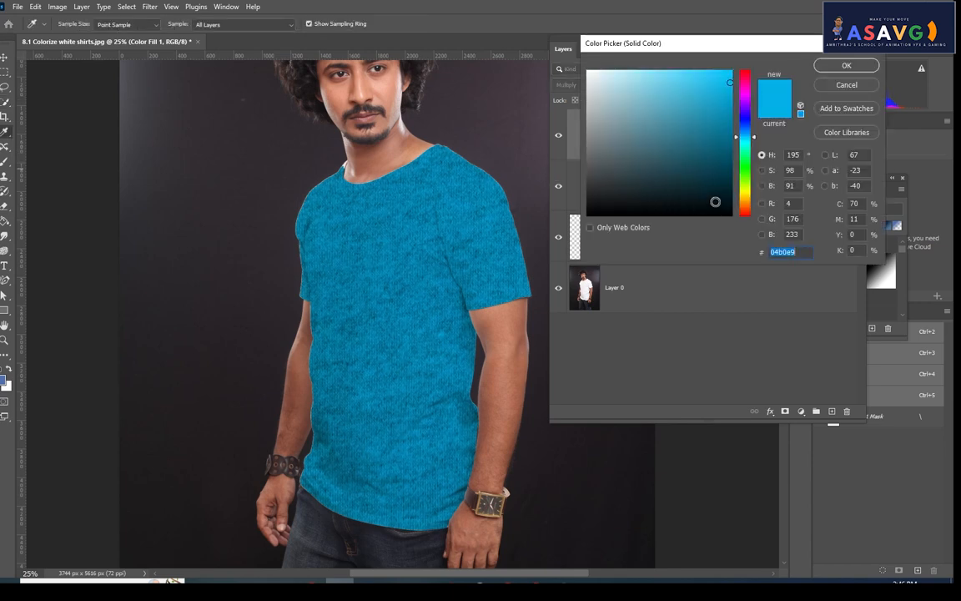
{"action": "mouse_move", "coordinate": [730, 82]}
{"action": "left_mouse_down"}
{"action": "mouse_move", "coordinate": [590, 71]}
{"action": "mouse_move", "coordinate": [622, 156]}
{"action": "mouse_move", "coordinate": [598, 149]}
{"action": "mouse_move", "coordinate": [707, 180]}
{"action": "mouse_move", "coordinate": [676, 122]}
{"action": "mouse_move", "coordinate": [620, 88]}
{"action": "mouse_move", "coordinate": [721, 90]}
{"action": "left_mouse_up"}
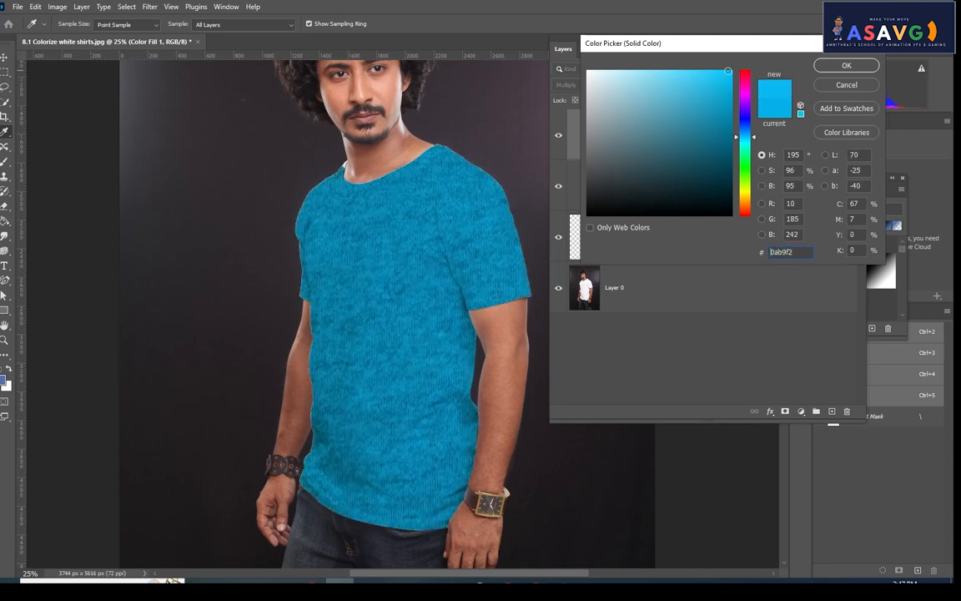
{"action": "left_click", "coordinate": [846, 84]}
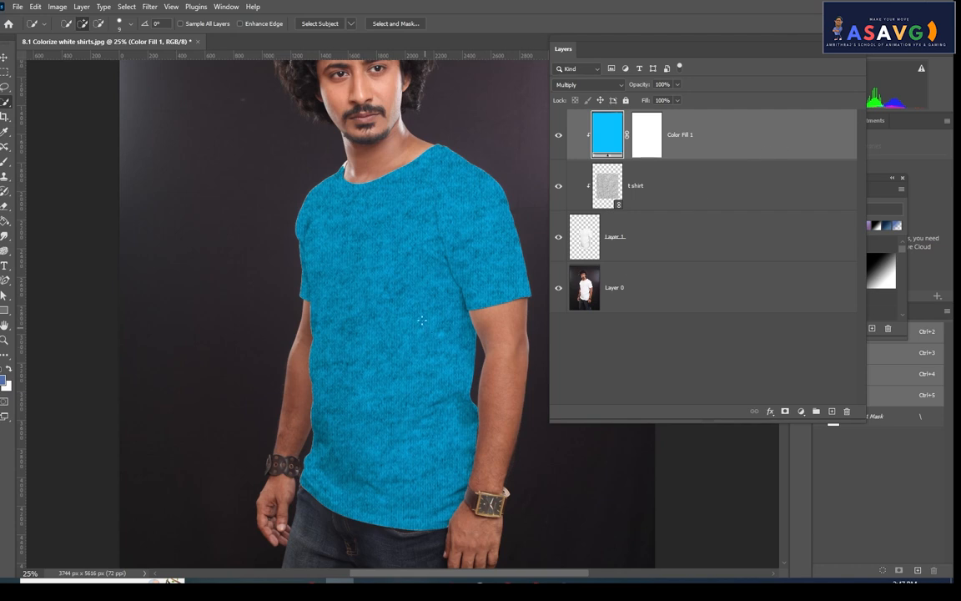
Step: Draw a rectangular marquee selection around the dial of the wristwatch
{"action": "key", "text": "ctrl+minus"}
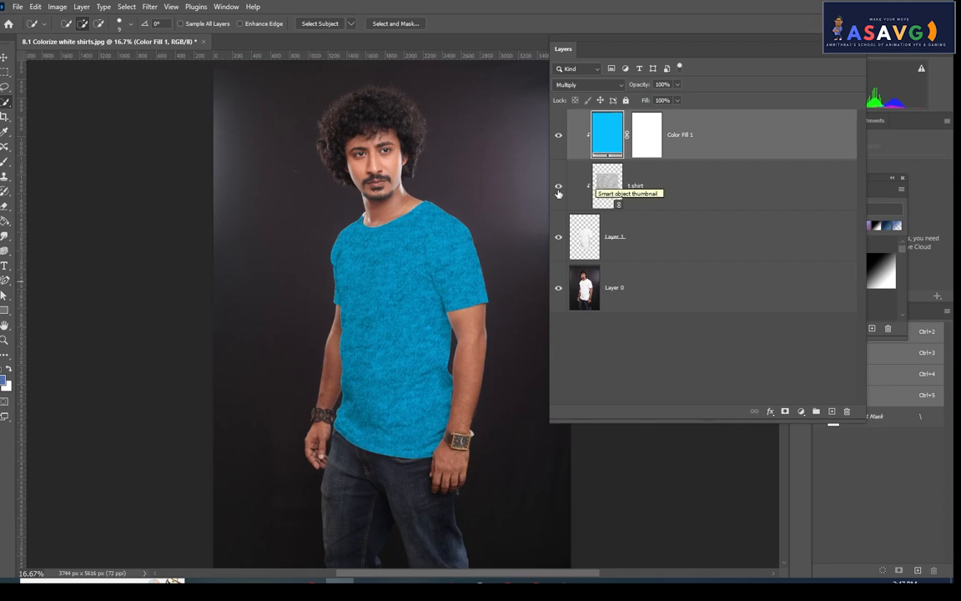
{"action": "key", "text": "ctrl+plus"}
{"action": "key", "text": "ctrl+plus"}
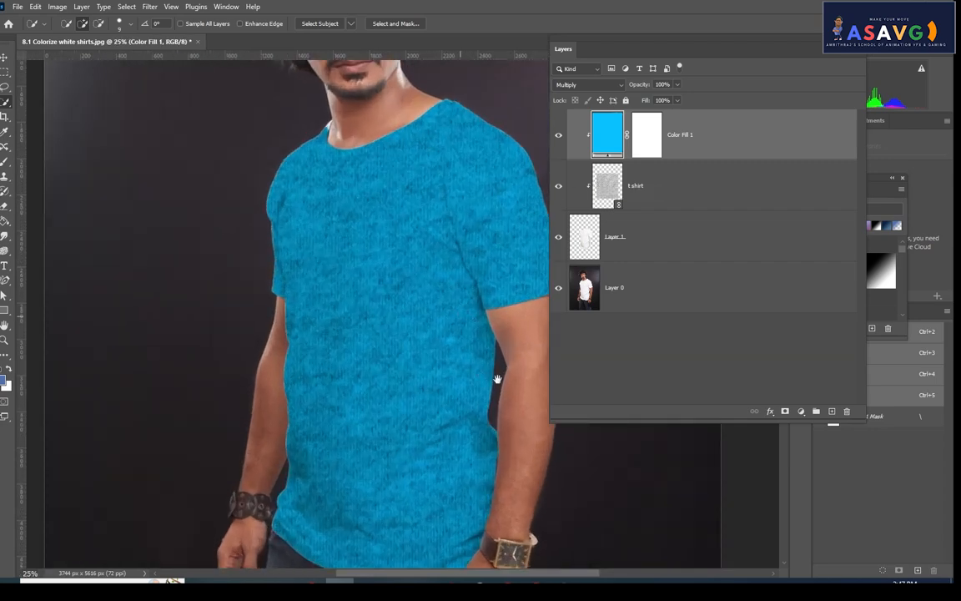
{"action": "left_click_drag", "start_coordinate": [497, 380], "coordinate": [124, 86]}
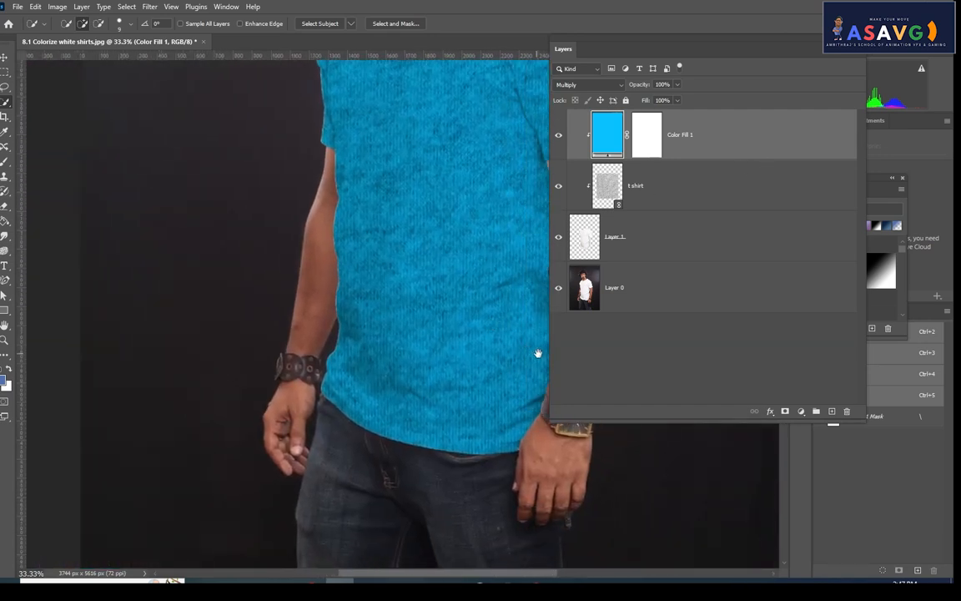
{"action": "left_click_drag", "start_coordinate": [535, 351], "coordinate": [419, 286]}
{"action": "key", "text": "ctrl+plus"}
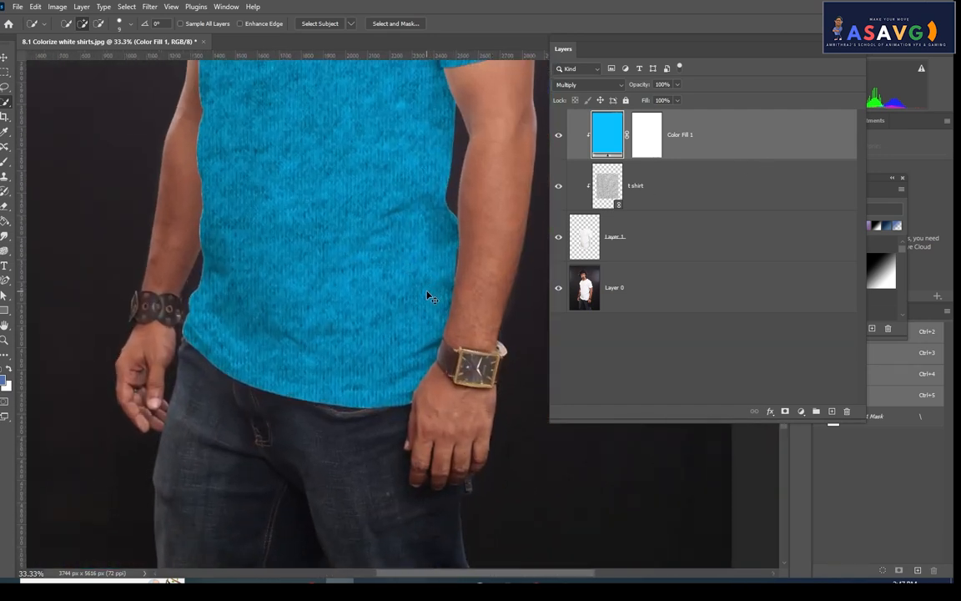
{"action": "left_click_drag", "start_coordinate": [477, 355], "coordinate": [452, 337]}
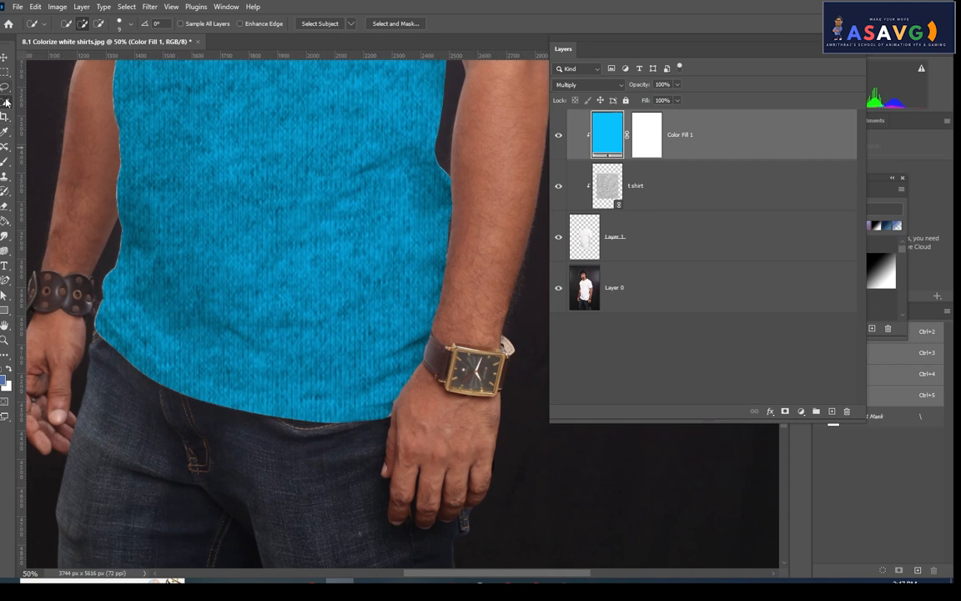
{"action": "right_click", "coordinate": [5, 101]}
{"action": "left_click", "coordinate": [50, 112]}
{"action": "left_click", "coordinate": [5, 72]}
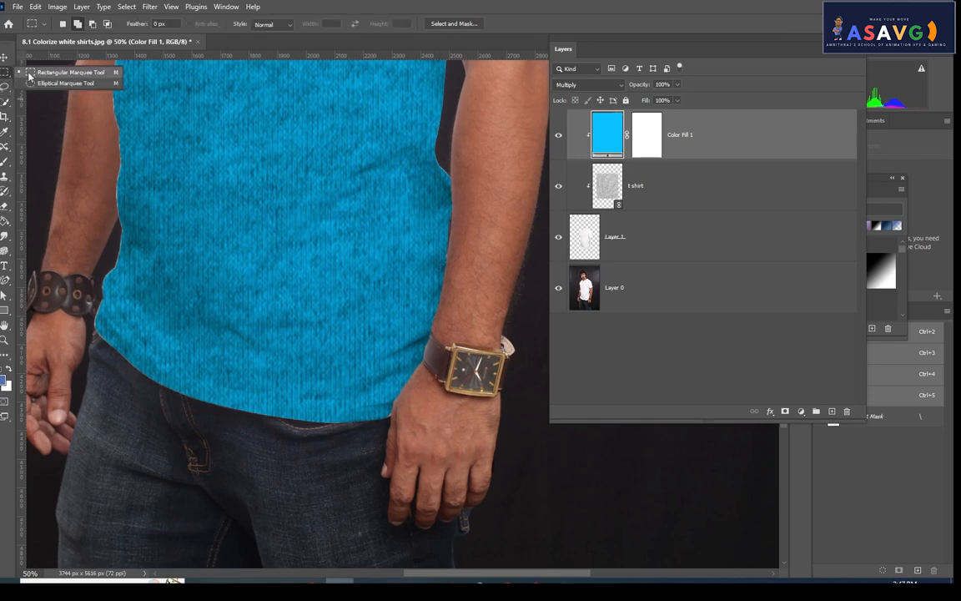
{"action": "left_click_drag", "start_coordinate": [446, 343], "coordinate": [498, 394]}
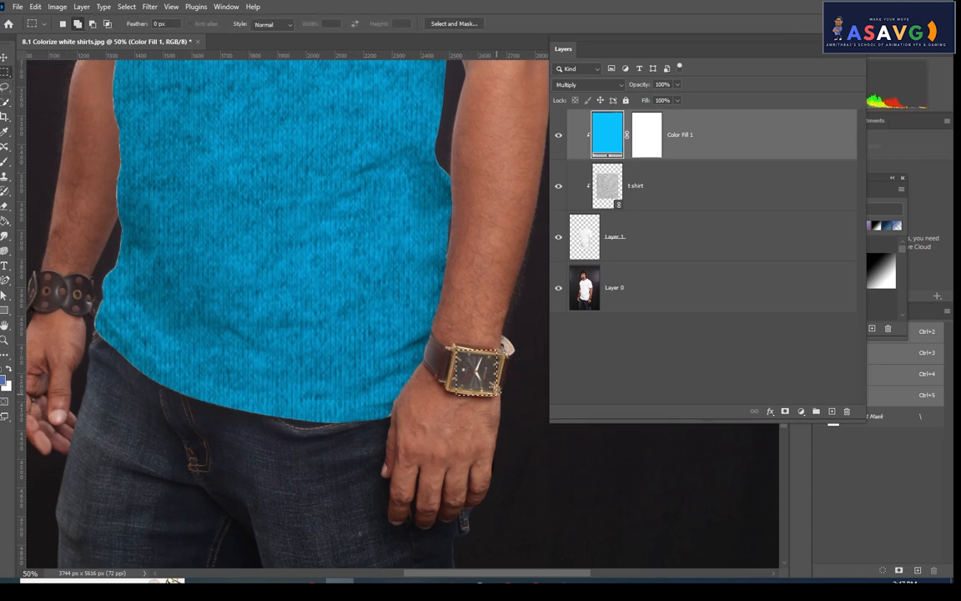
Step: Select the watch dial on Layer 0 with the Magic Wand at tolerance 32, and clear the selection
{"action": "key", "text": "ctrl+plus"}
{"action": "key", "text": "ctrl+plus"}
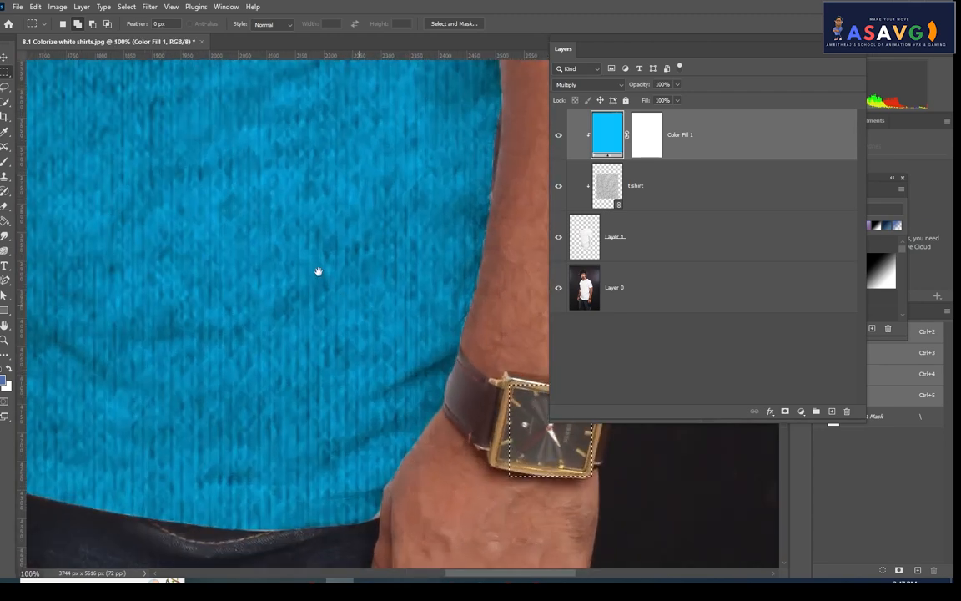
{"action": "left_click_drag", "start_coordinate": [317, 271], "coordinate": [126, 158]}
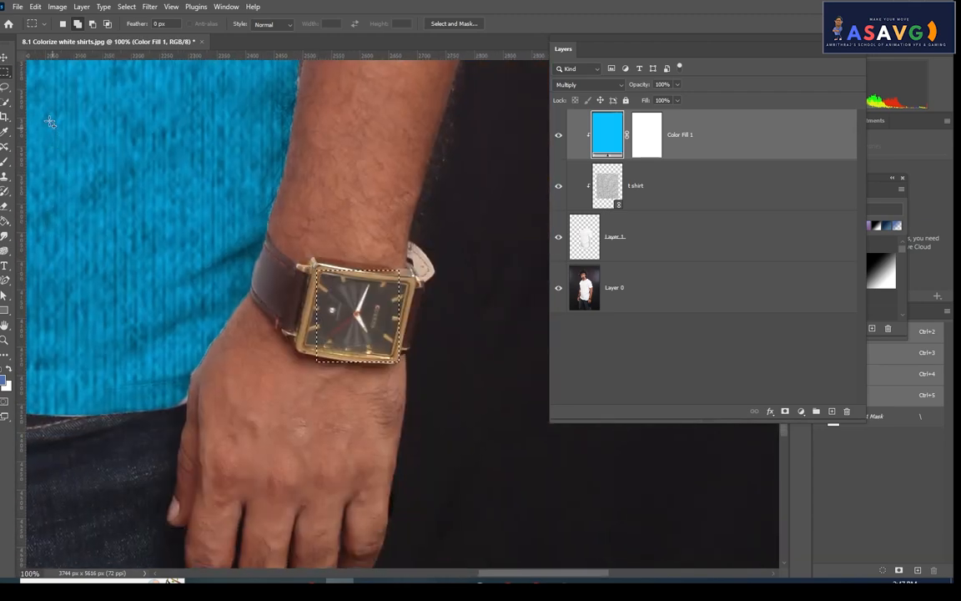
{"action": "left_click_drag", "start_coordinate": [5, 101], "coordinate": [46, 122]}
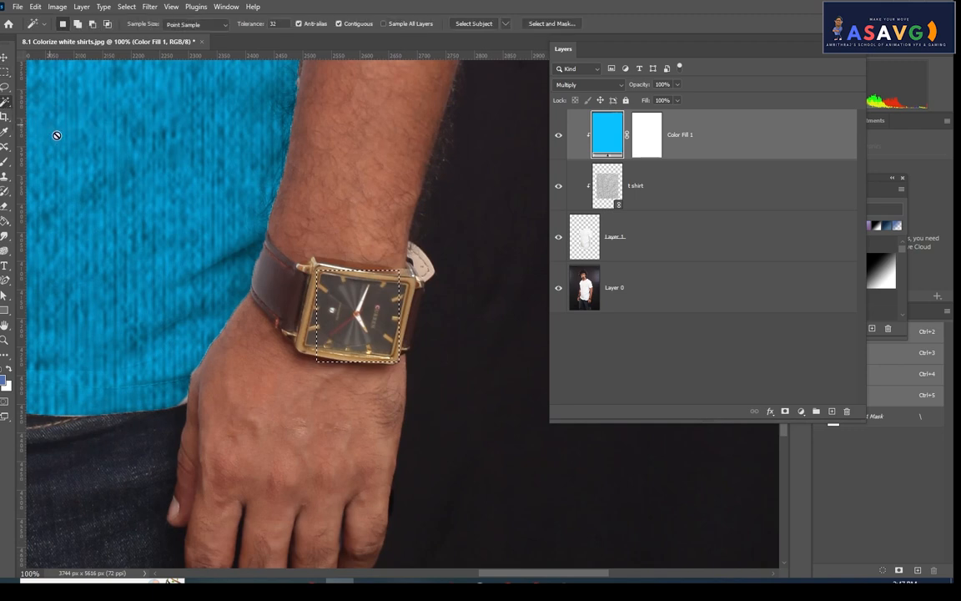
{"action": "left_click", "coordinate": [348, 291]}
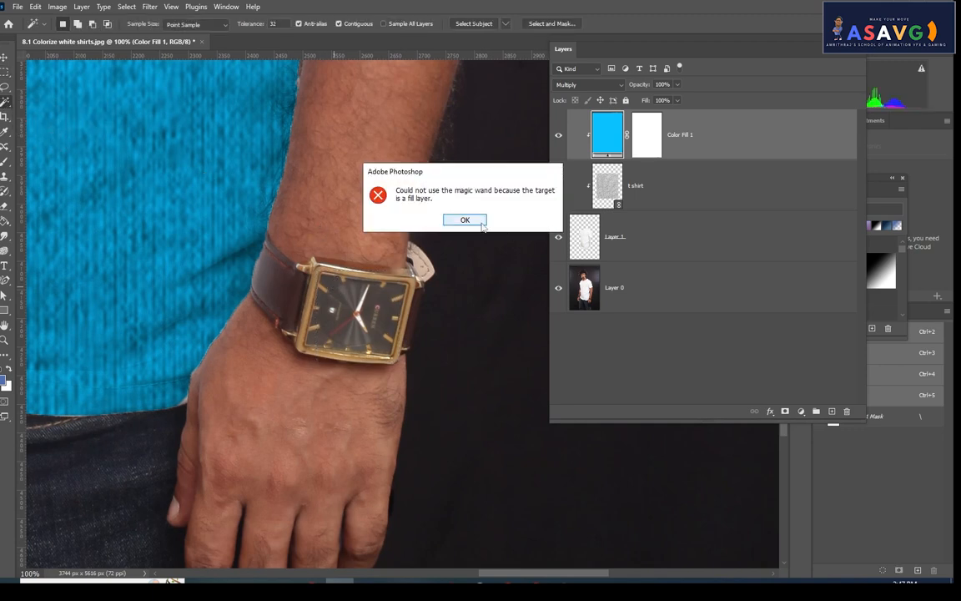
{"action": "left_click", "coordinate": [464, 218]}
{"action": "left_click", "coordinate": [627, 305]}
{"action": "left_click", "coordinate": [359, 300]}
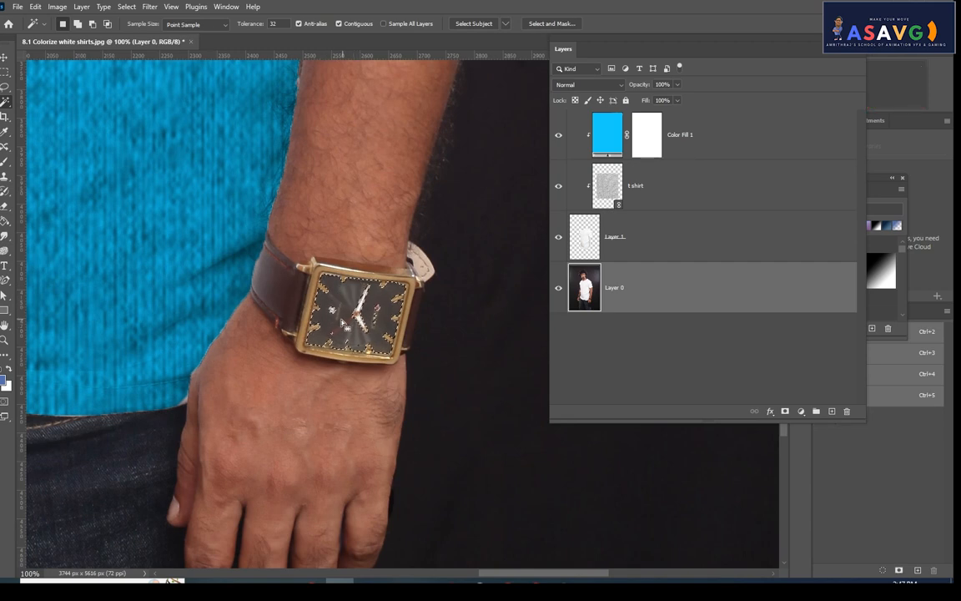
{"action": "key", "text": "ctrl+d"}
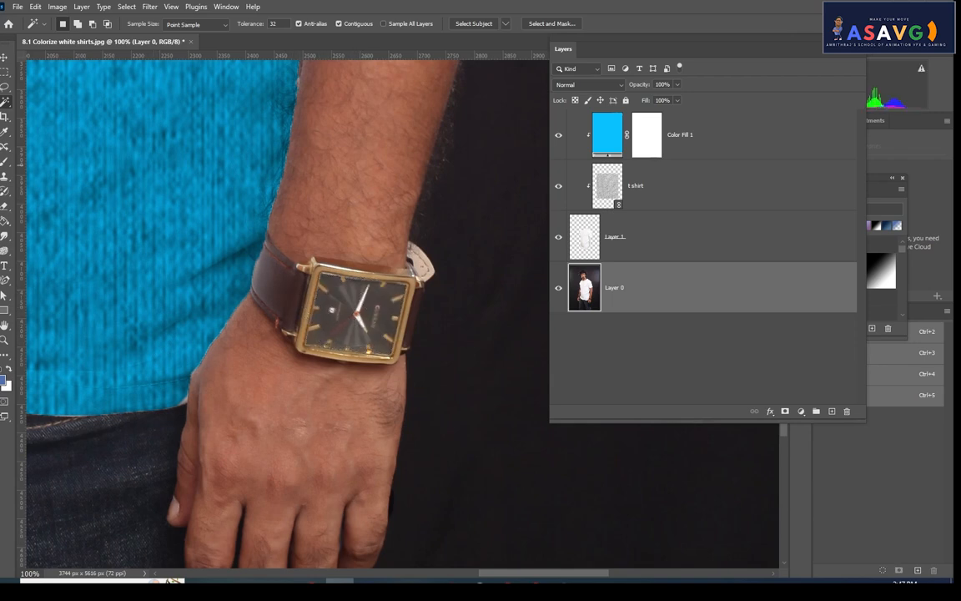
Step: Select the watch dial with the Object Selection tool in Rectangle mode, and clear the selection
{"action": "right_click", "coordinate": [6, 102]}
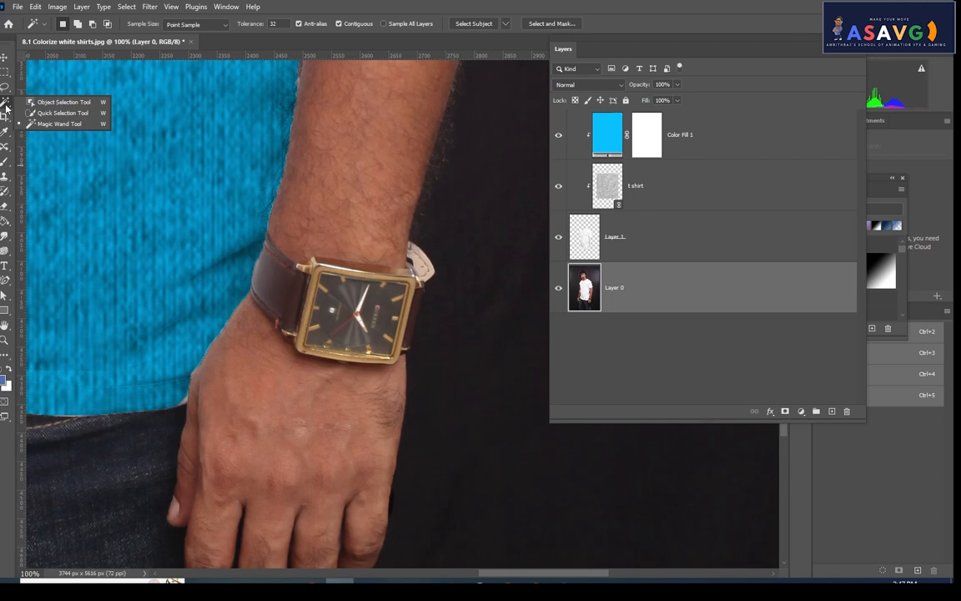
{"action": "left_click", "coordinate": [58, 102]}
{"action": "left_click_drag", "start_coordinate": [320, 275], "coordinate": [334, 364]}
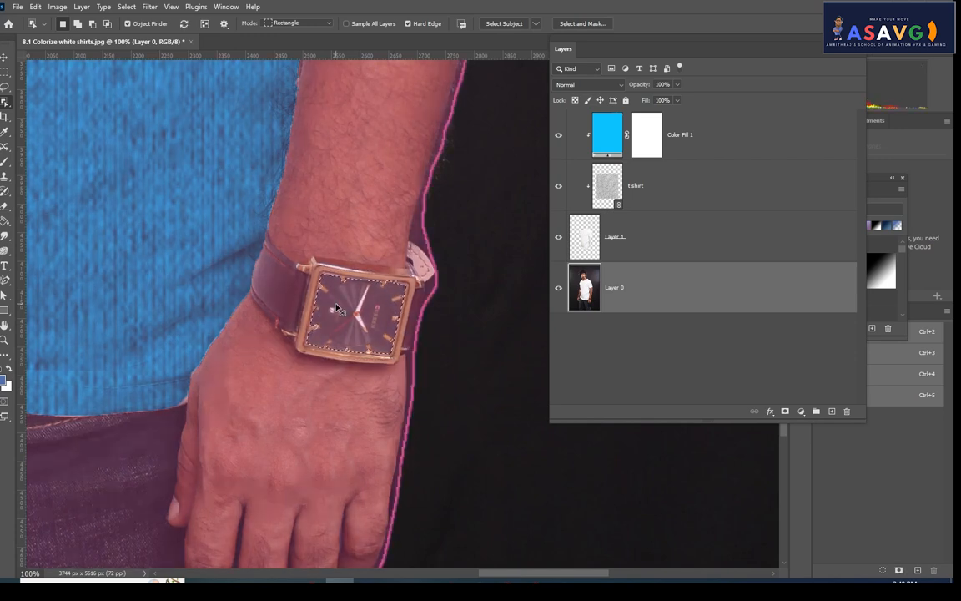
{"action": "key", "text": "ctrl+d"}
{"action": "key", "text": "v"}
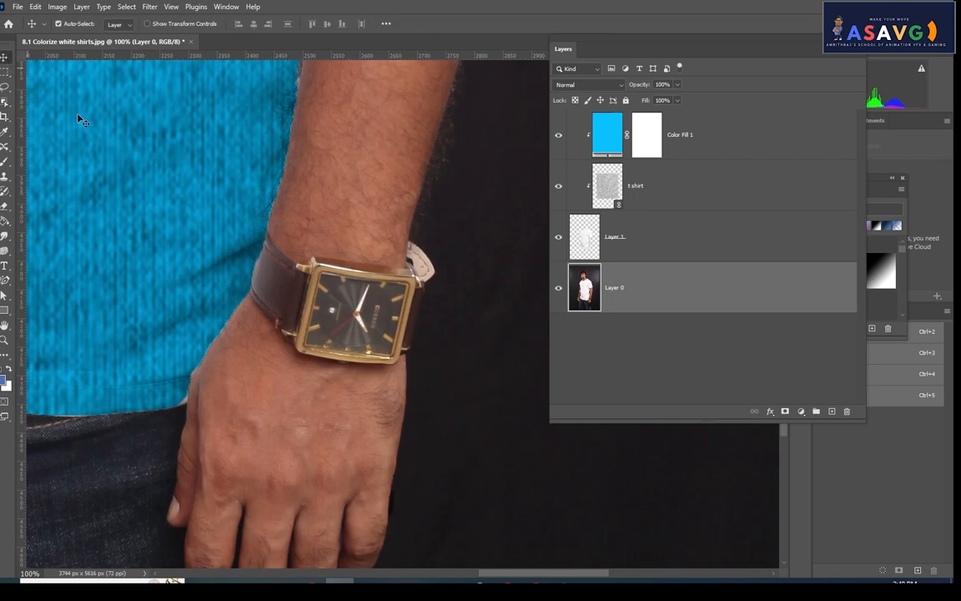
Step: Outline the inner edge of the watch dial on Layer 0 corner by corner as a closed Polygonal Lasso selection
{"action": "left_click", "coordinate": [5, 87]}
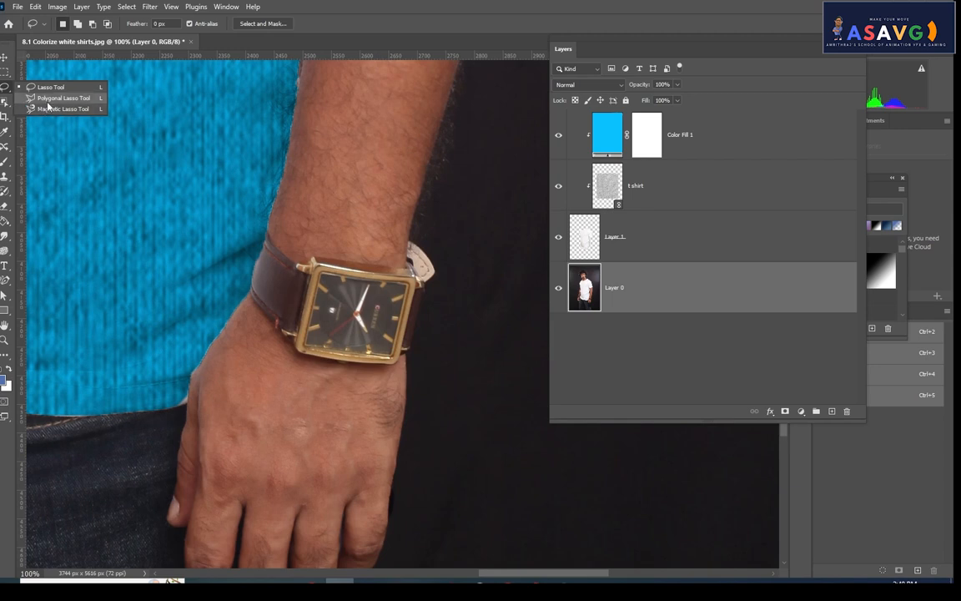
{"action": "left_click", "coordinate": [48, 102]}
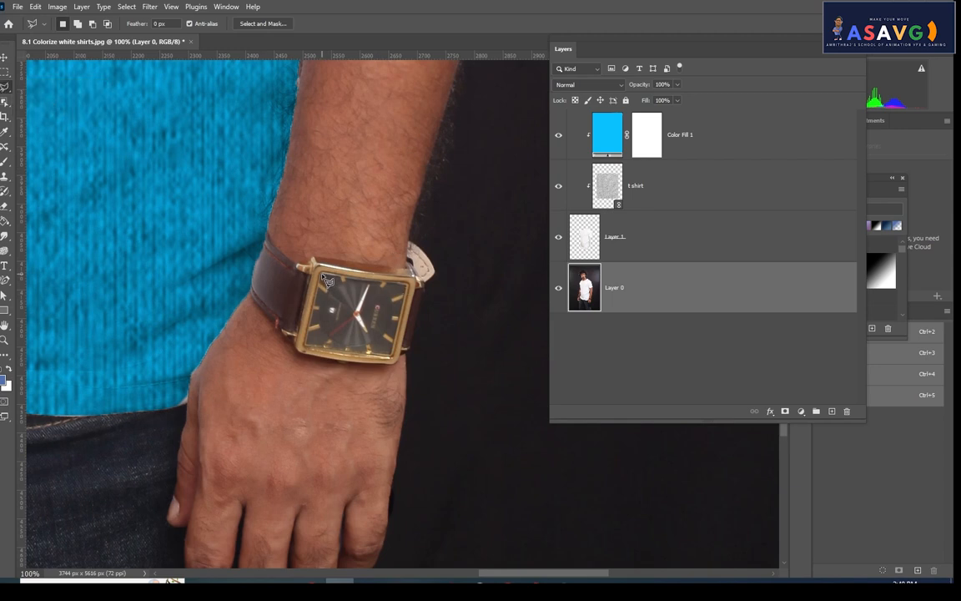
{"action": "left_click", "coordinate": [409, 287]}
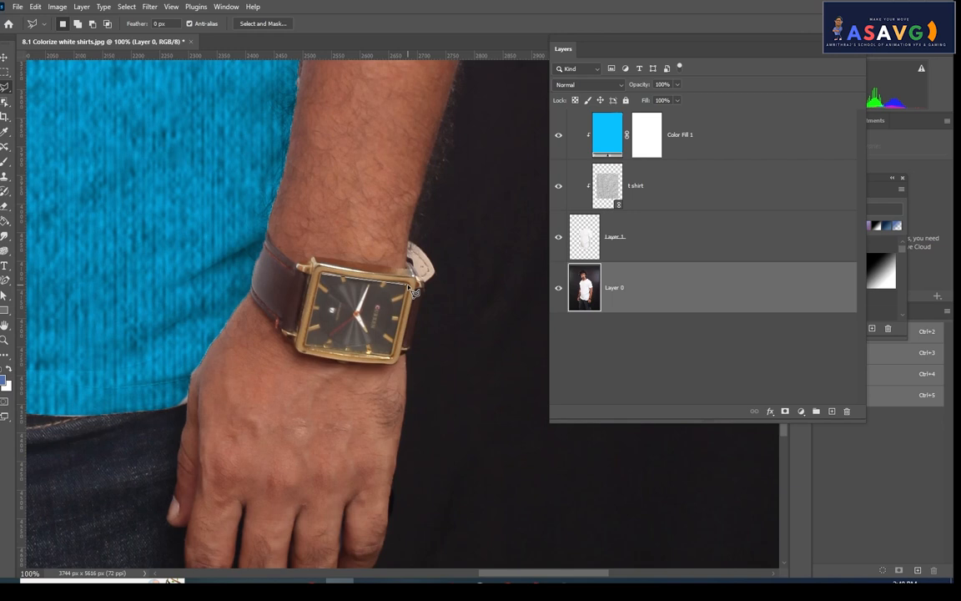
{"action": "left_click", "coordinate": [398, 364]}
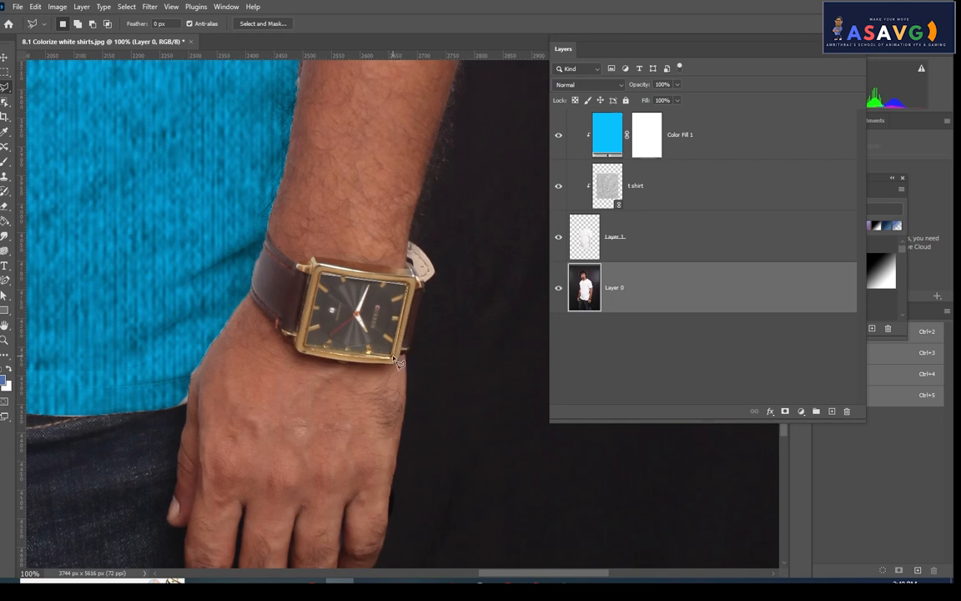
{"action": "left_click", "coordinate": [306, 348]}
{"action": "double_click", "coordinate": [322, 277]}
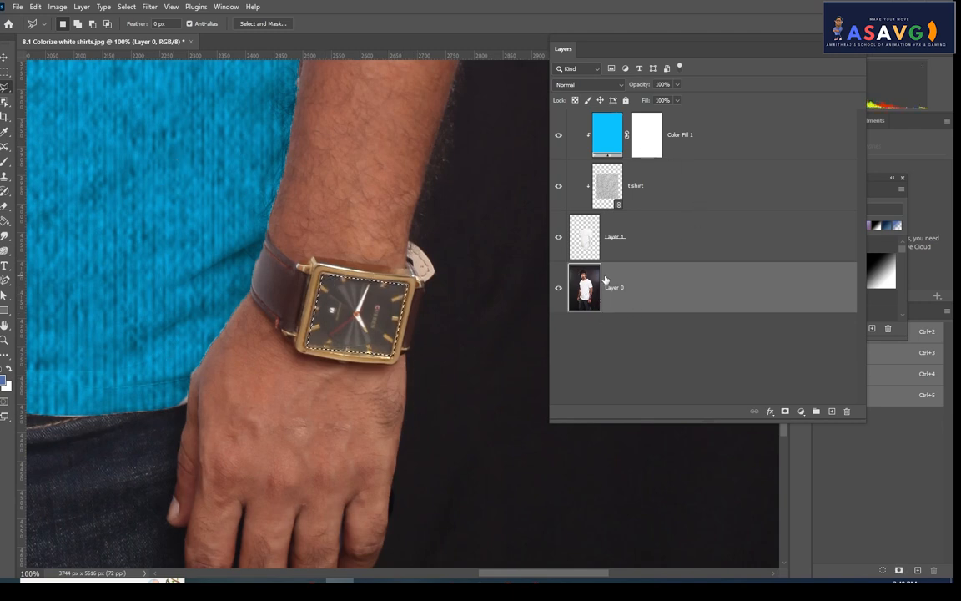
Step: Copy the selected watch dial to its own layer and toggle Layer 0's visibility off and on
{"action": "key", "text": "ctrl+j"}
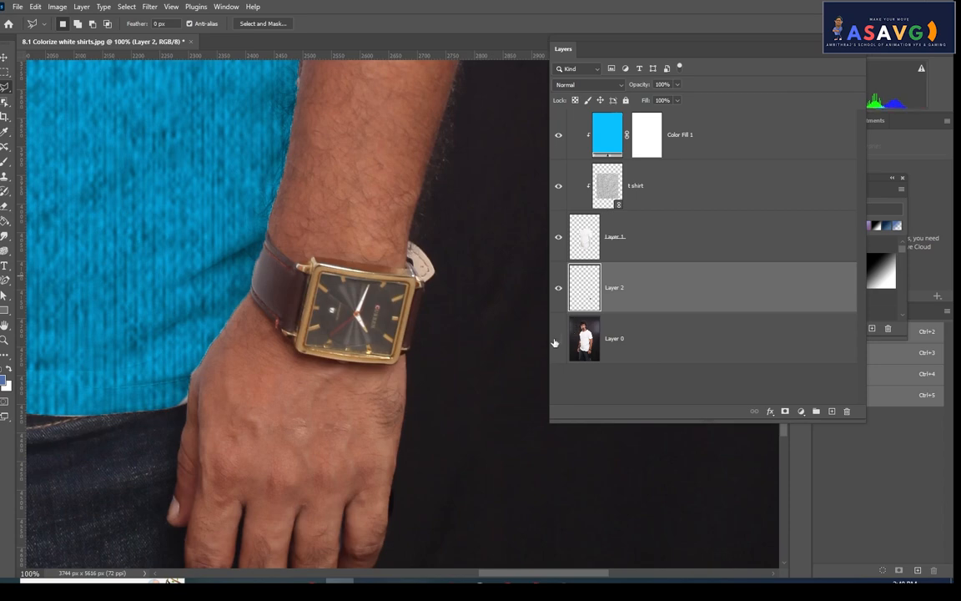
{"action": "left_click", "coordinate": [557, 341]}
{"action": "left_click", "coordinate": [557, 341]}
Step: Add a gradient fill layer above the watch dial layer using the Green_17 preset from the Greens group
{"action": "left_click", "coordinate": [801, 411]}
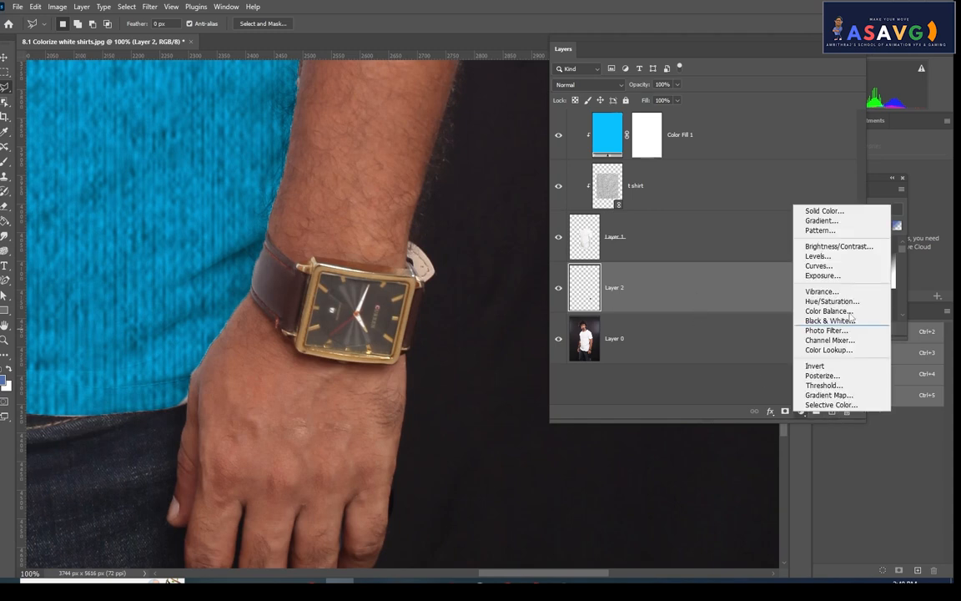
{"action": "left_click", "coordinate": [821, 221]}
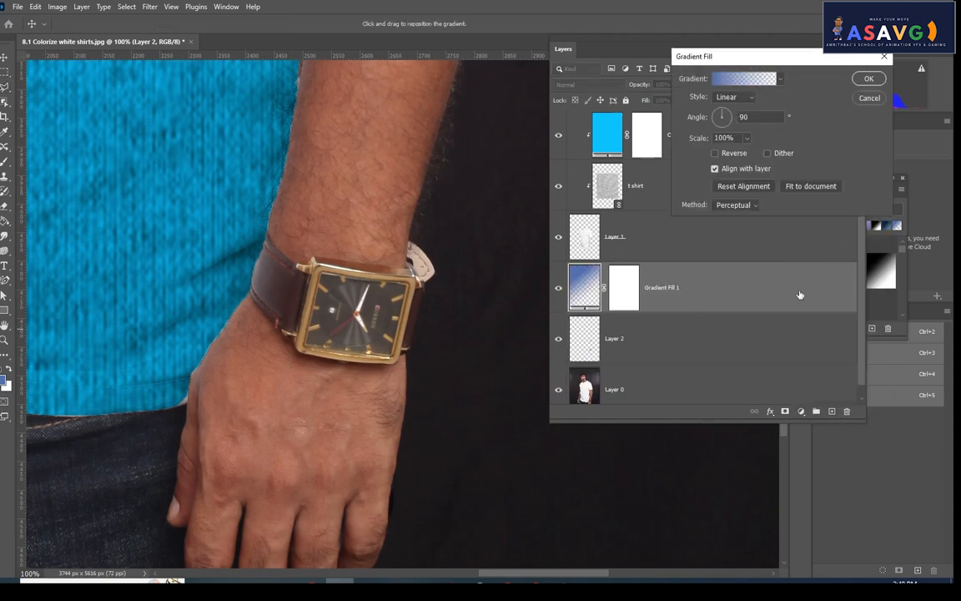
{"action": "left_click", "coordinate": [734, 79]}
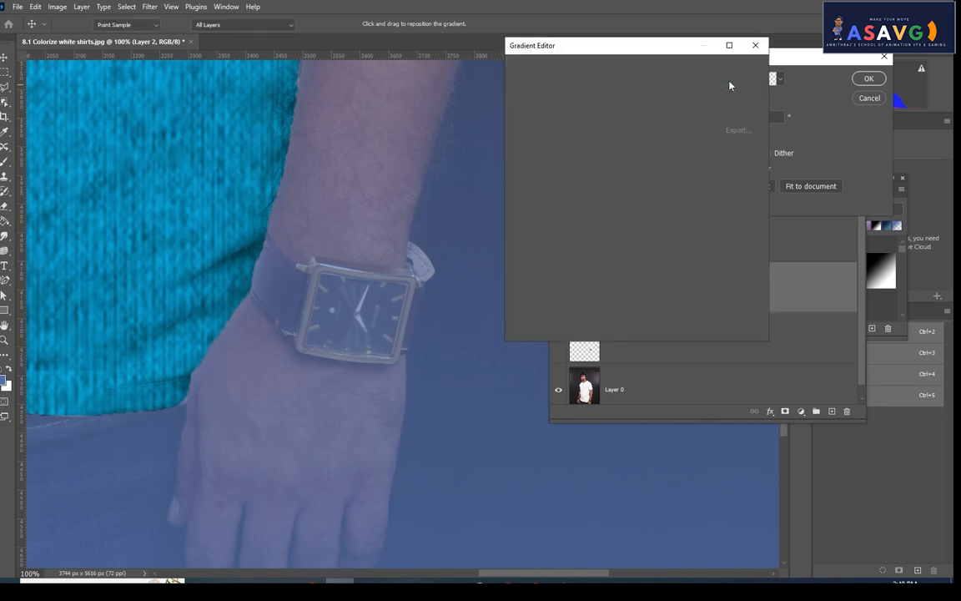
{"action": "scroll", "coordinate": [527, 142], "scroll_direction": "down", "scroll_amount": 2}
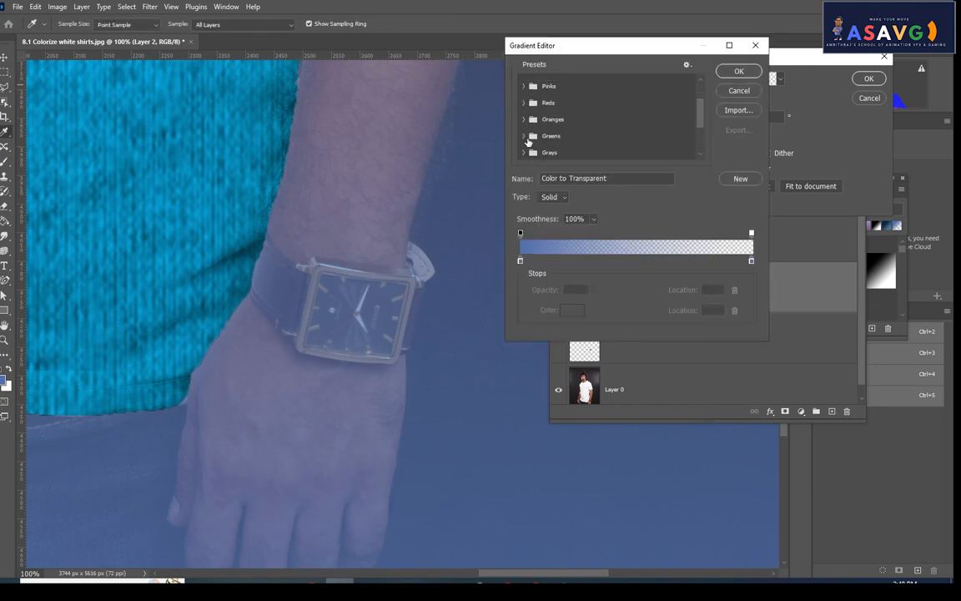
{"action": "left_click", "coordinate": [524, 136]}
{"action": "scroll", "coordinate": [592, 133], "scroll_direction": "down", "scroll_amount": 1}
{"action": "left_click", "coordinate": [592, 133]}
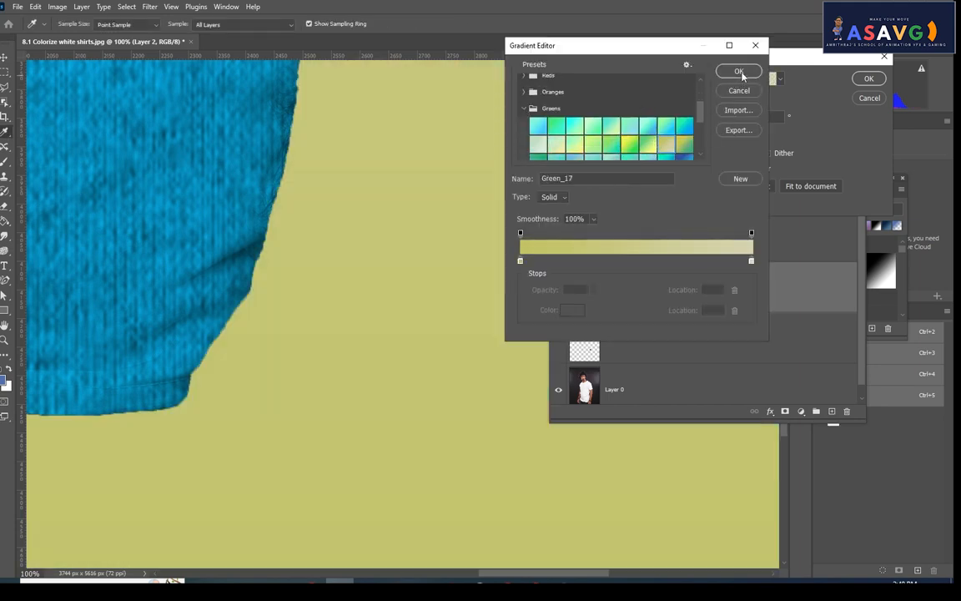
{"action": "left_click", "coordinate": [739, 73]}
{"action": "left_click", "coordinate": [867, 78]}
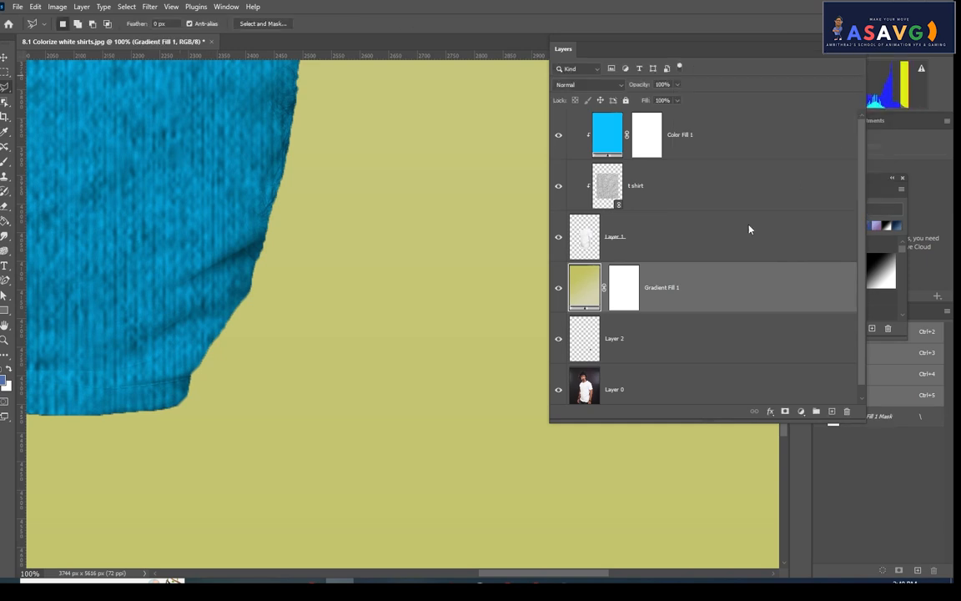
Step: Clip the gradient fill to the watch dial on Layer 2 and set its blend mode to Multiply
{"action": "right_click", "coordinate": [717, 297]}
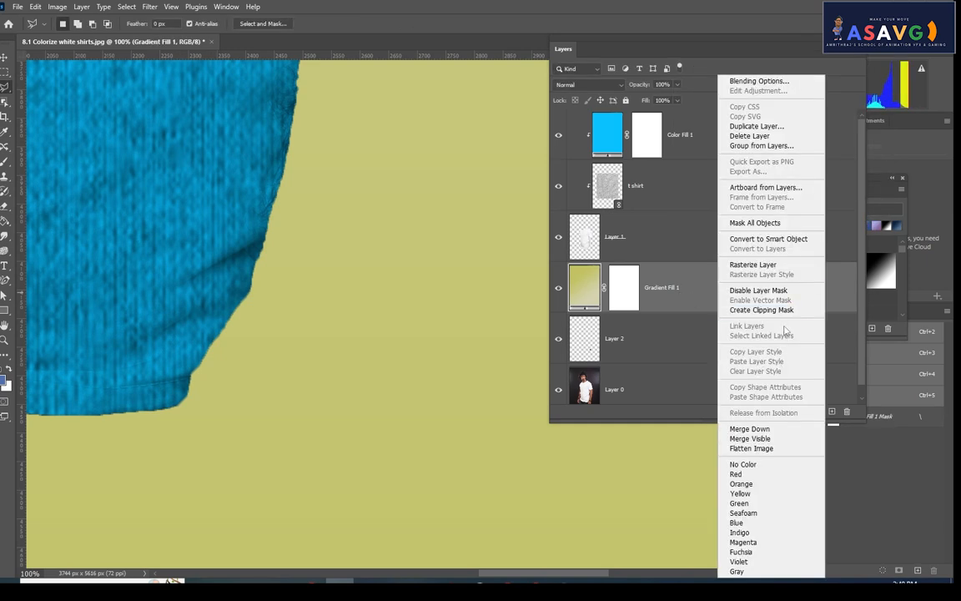
{"action": "left_click", "coordinate": [760, 313]}
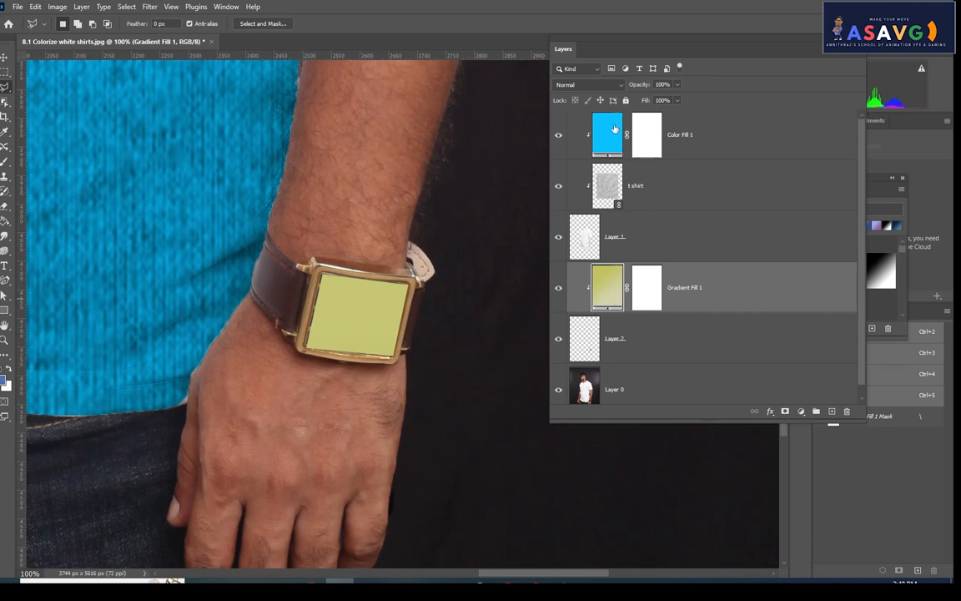
{"action": "left_click", "coordinate": [575, 84]}
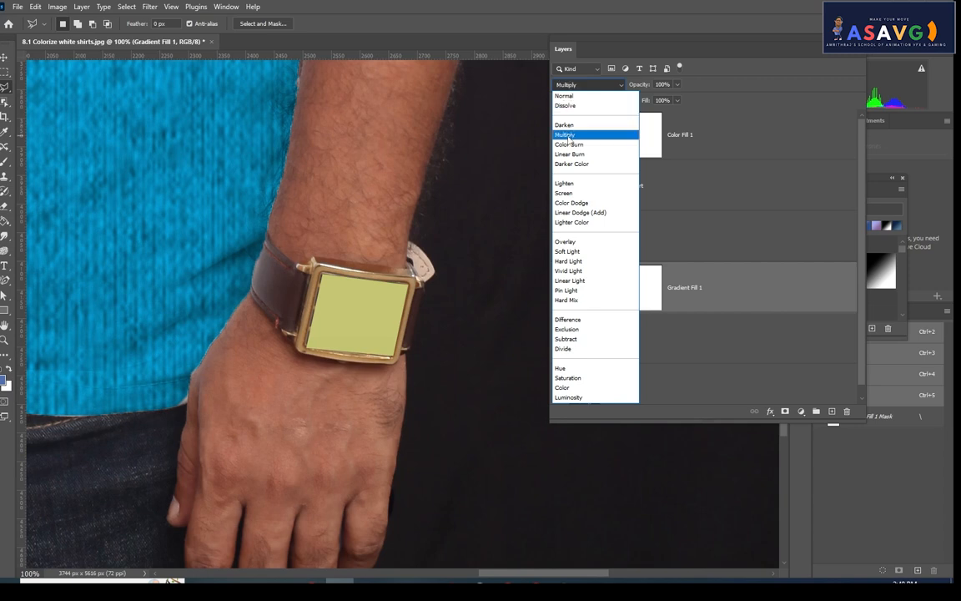
{"action": "left_click", "coordinate": [567, 135]}
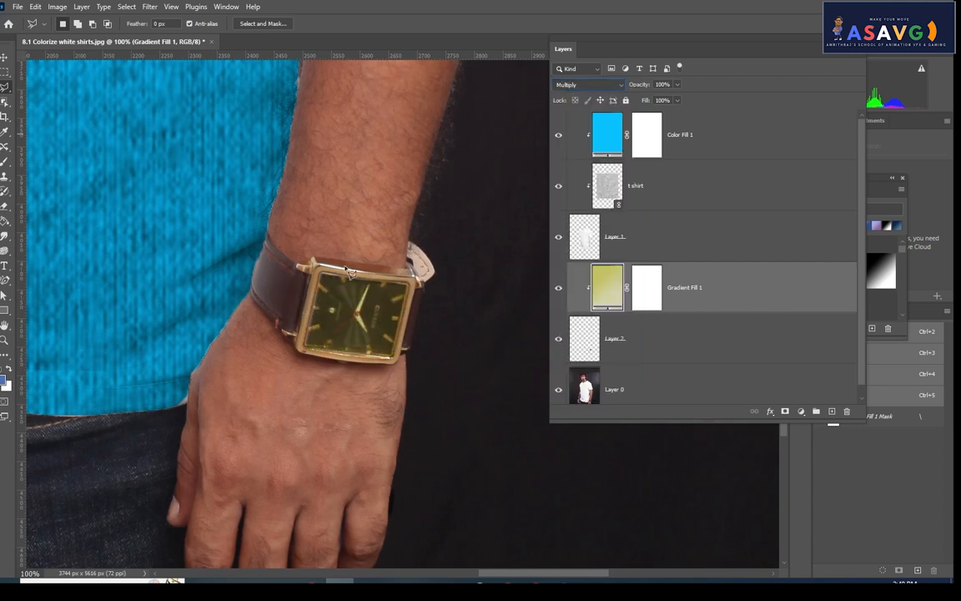
Step: Try the Normal, Hard Light and Soft Light blend modes on the dial's gradient fill
{"action": "left_click", "coordinate": [575, 84]}
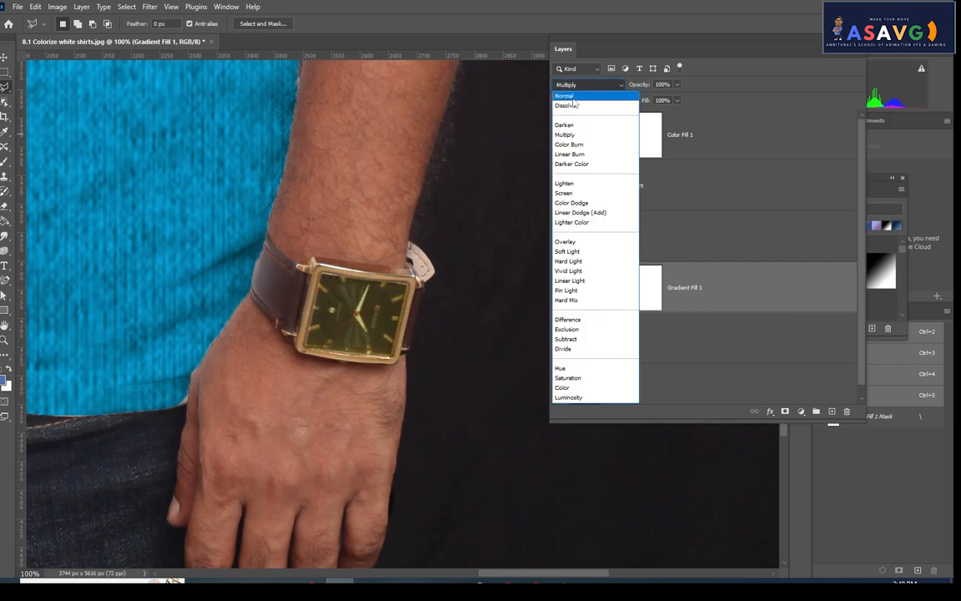
{"action": "left_click", "coordinate": [574, 100]}
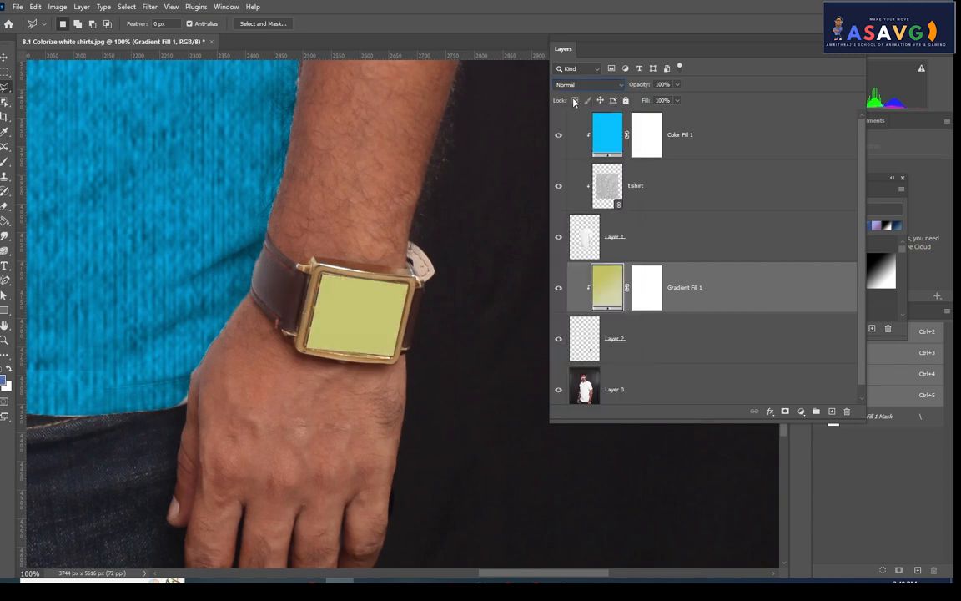
{"action": "left_click", "coordinate": [579, 86]}
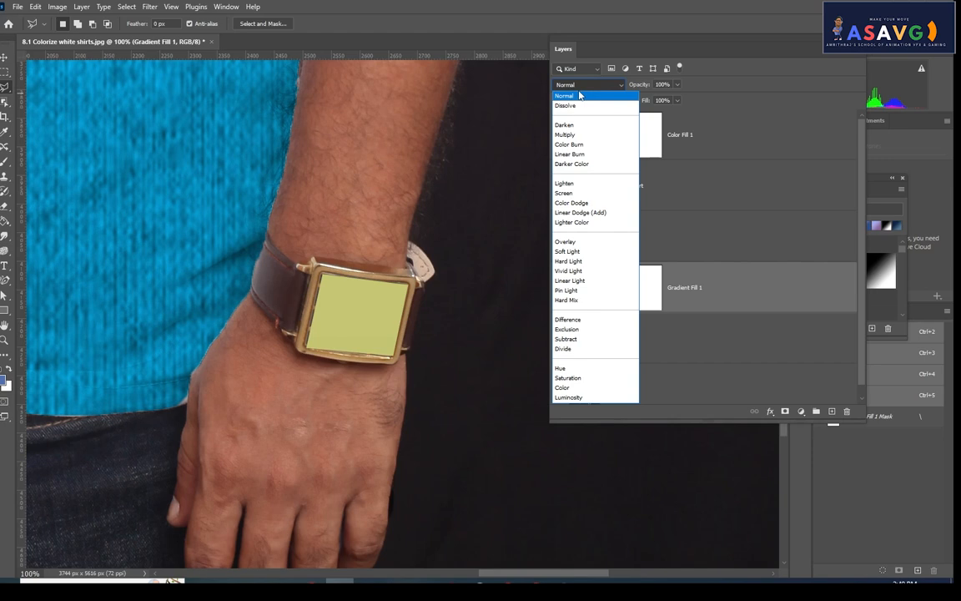
{"action": "left_click", "coordinate": [581, 261]}
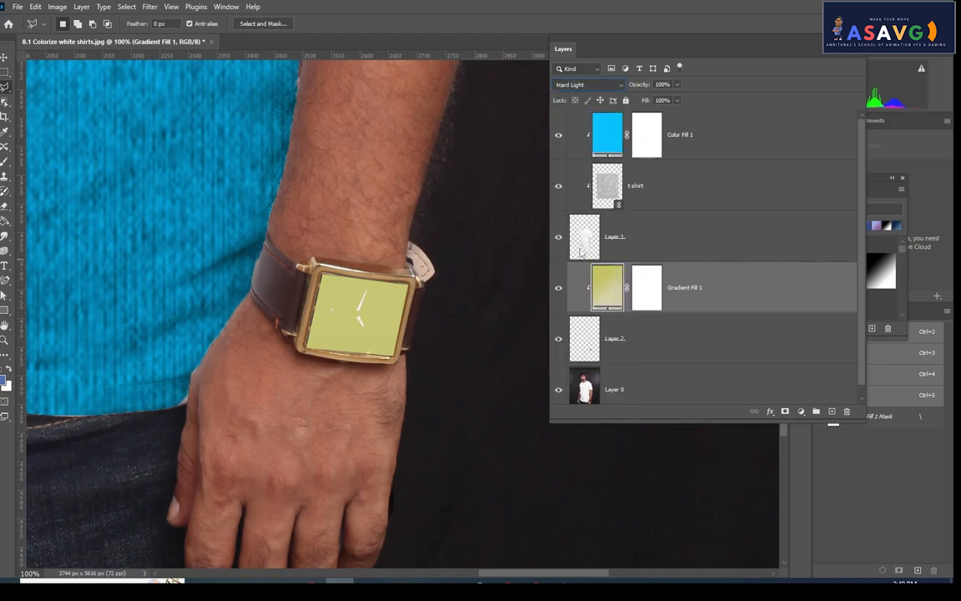
{"action": "left_click", "coordinate": [600, 86]}
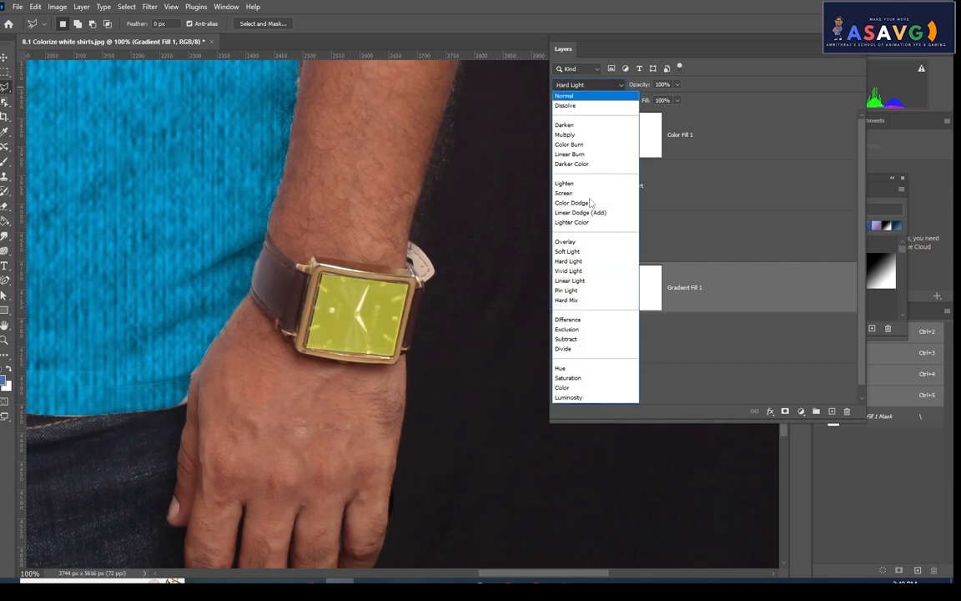
{"action": "left_click", "coordinate": [570, 251]}
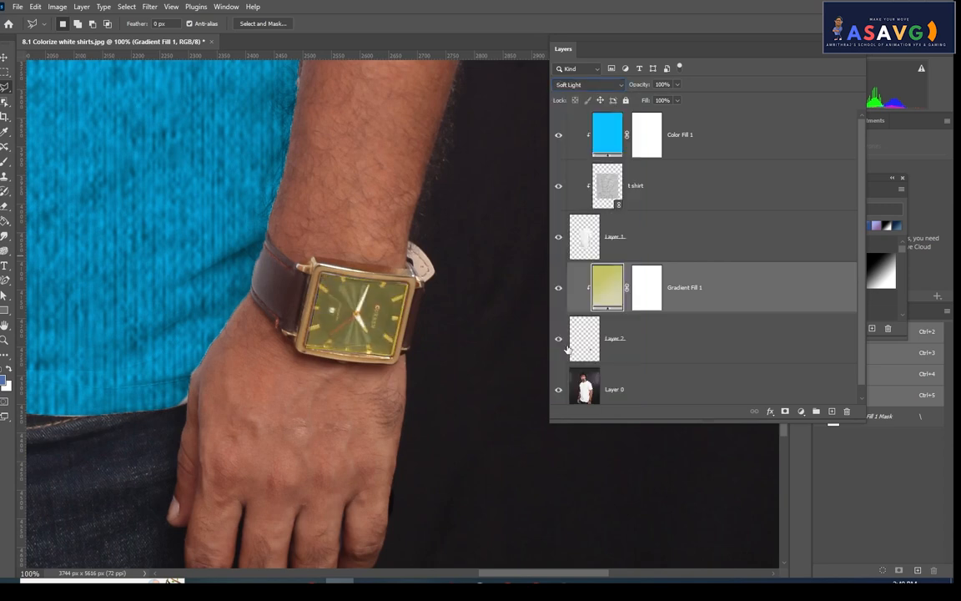
Step: Set the blend mode of the watch dial's gradient fill to Overlay
{"action": "left_click", "coordinate": [585, 86]}
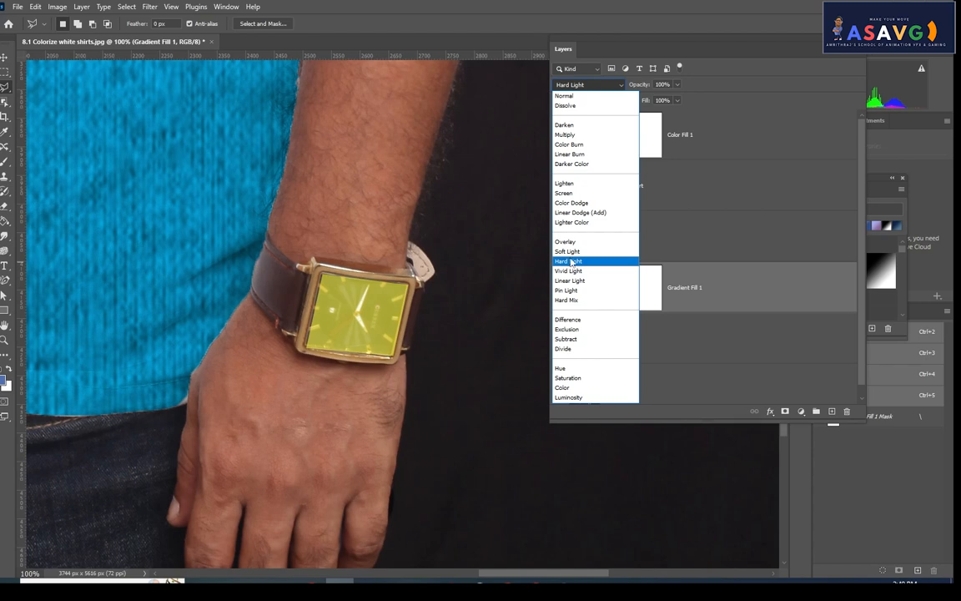
{"action": "key", "text": "Up"}
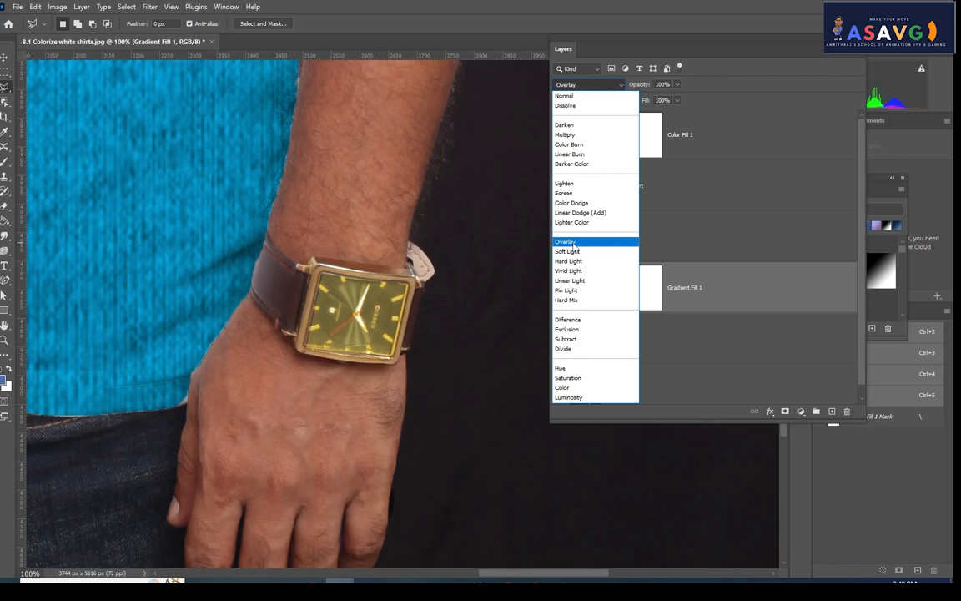
{"action": "left_click", "coordinate": [573, 243]}
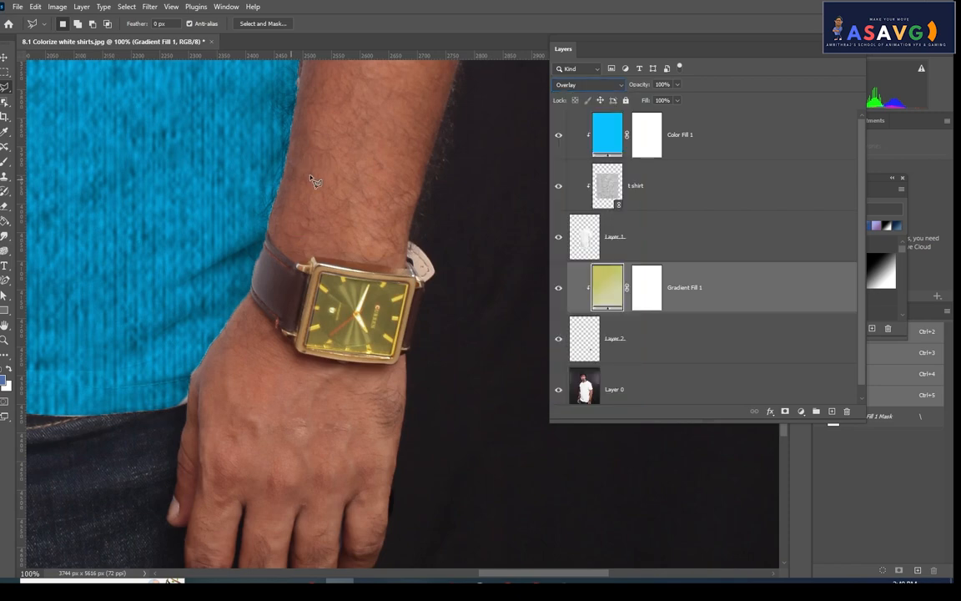
{"action": "scroll", "coordinate": [353, 231], "scroll_direction": "down", "scroll_amount": 4}
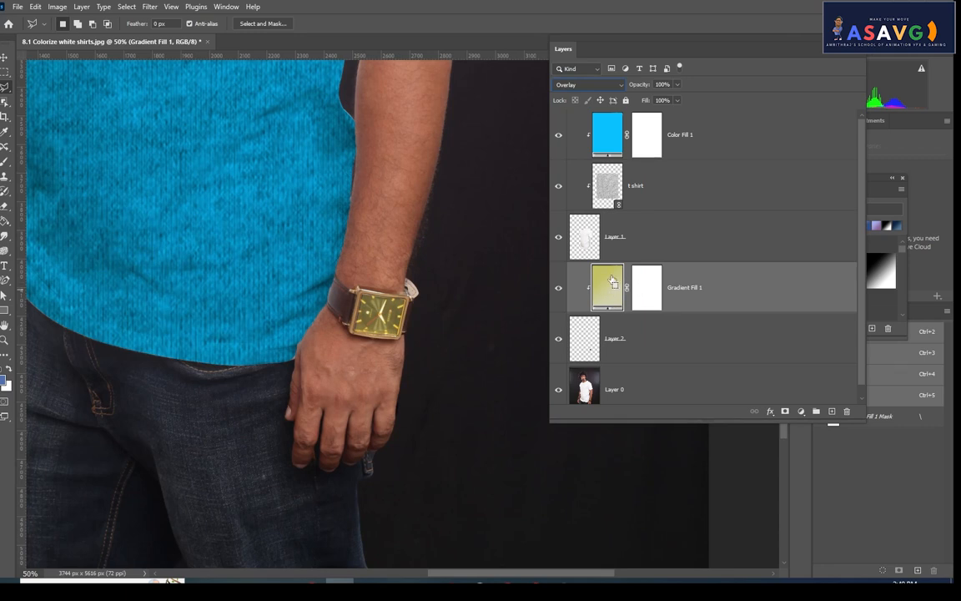
Step: Duplicate the Overlay gradient fill three times without clipping, and delete all three copies
{"action": "key", "text": "ctrl+j"}
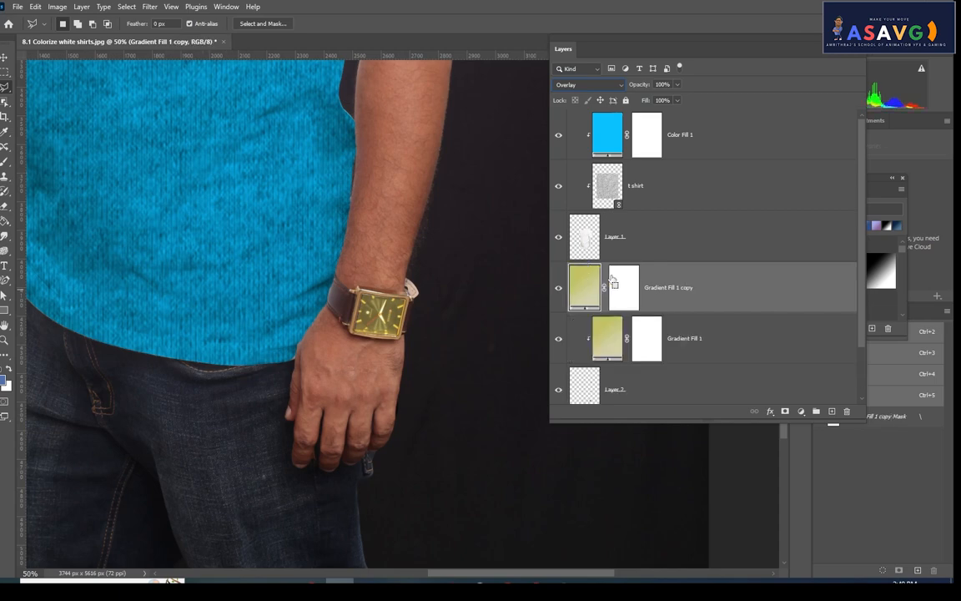
{"action": "key", "text": "ctrl+j"}
{"action": "key", "text": "ctrl+j"}
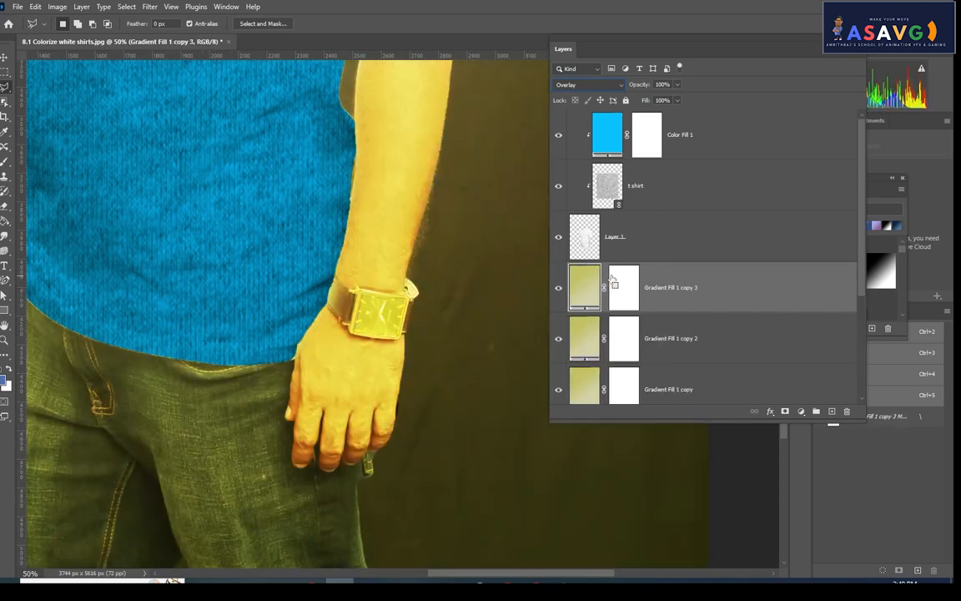
{"action": "key", "text": "Delete"}
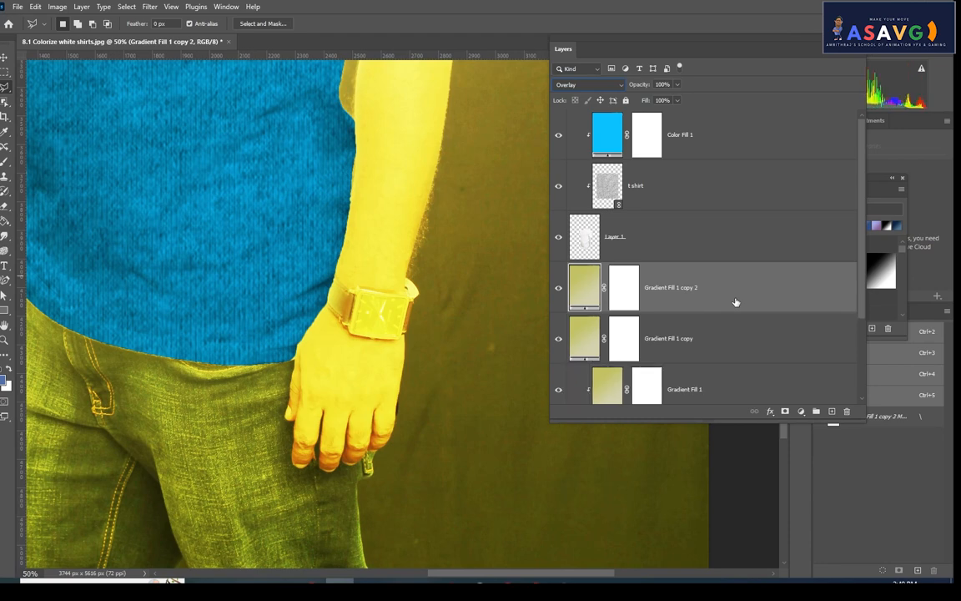
{"action": "key", "text": "Delete"}
{"action": "key", "text": "Delete"}
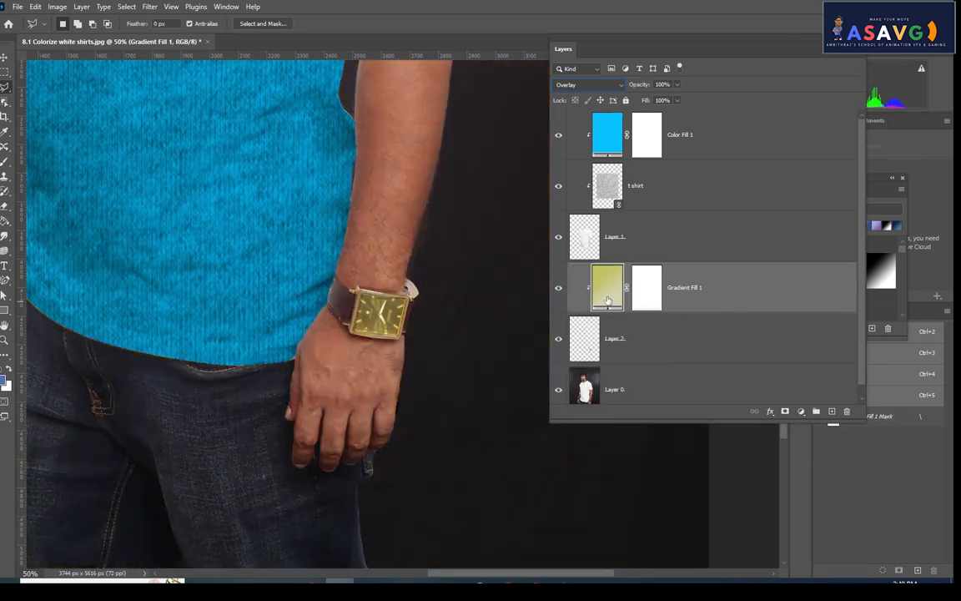
Step: Duplicate the Overlay gradient fill once and clip the copy to the watch dial on Layer 2
{"action": "key", "text": "ctrl+j"}
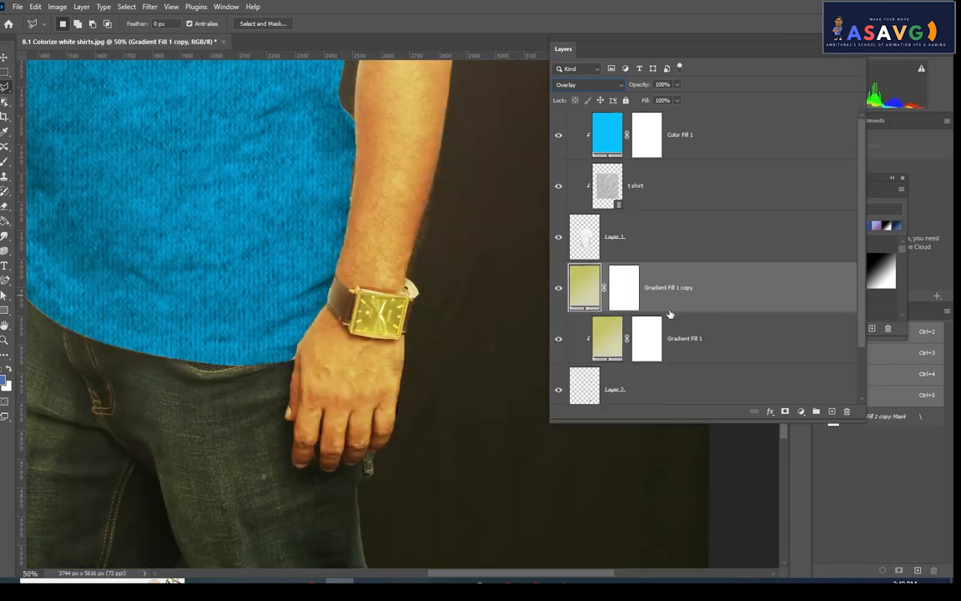
{"action": "right_click", "coordinate": [669, 290]}
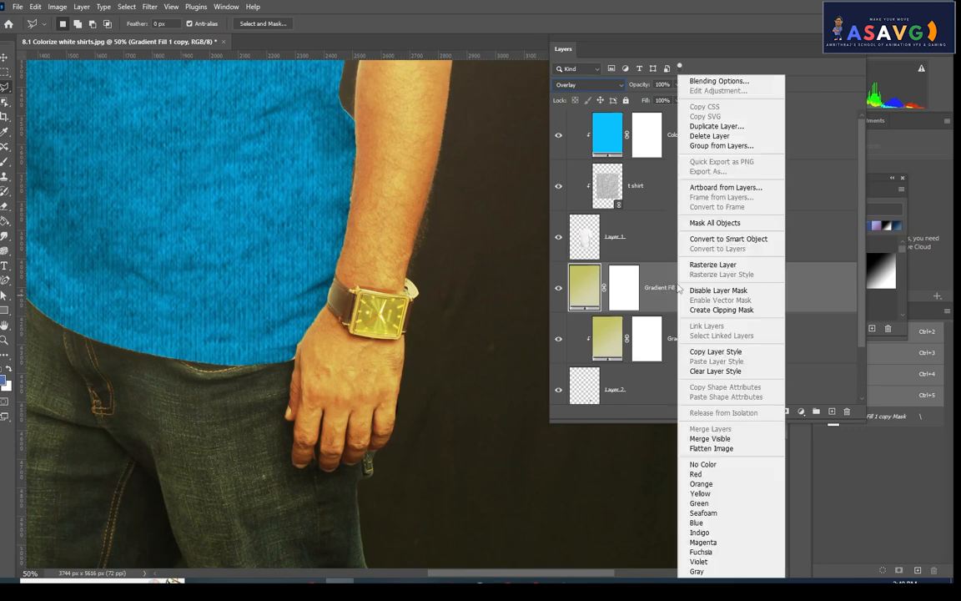
{"action": "left_click", "coordinate": [715, 311]}
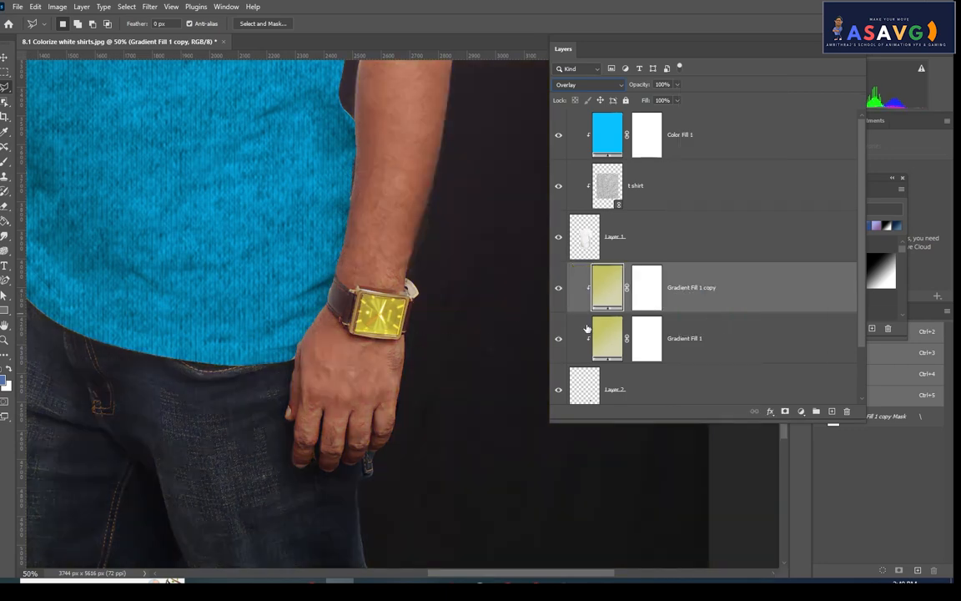
Step: Duplicate the Overlay gradient fill two more times, clipping each new copy to the watch dial
{"action": "key", "text": "ctrl+j"}
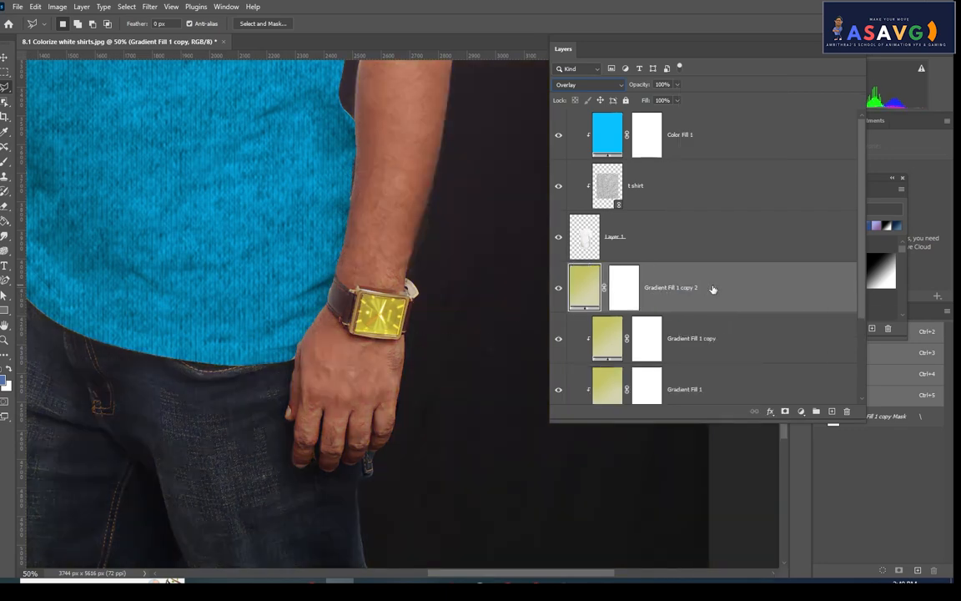
{"action": "right_click", "coordinate": [693, 288]}
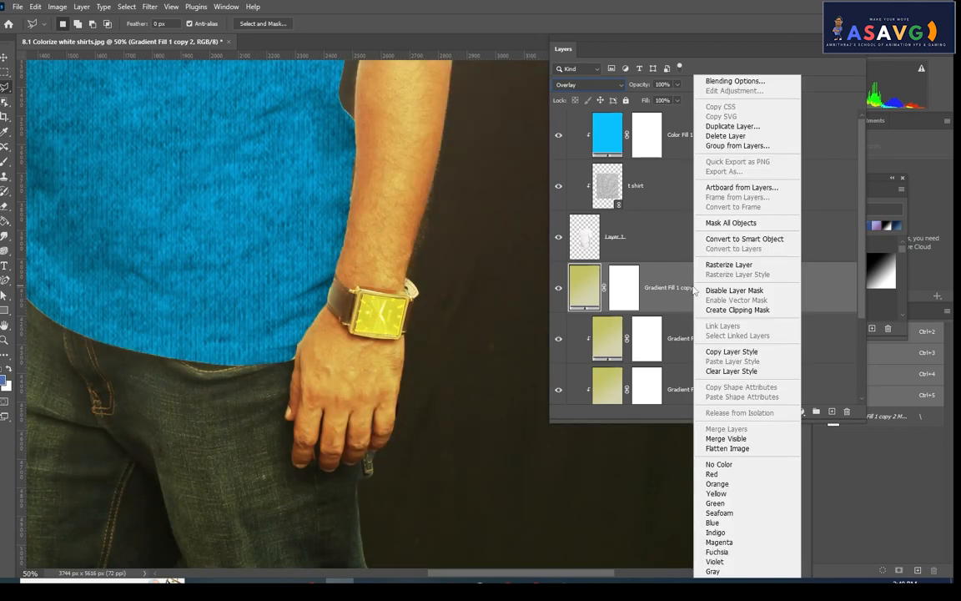
{"action": "left_click", "coordinate": [737, 309]}
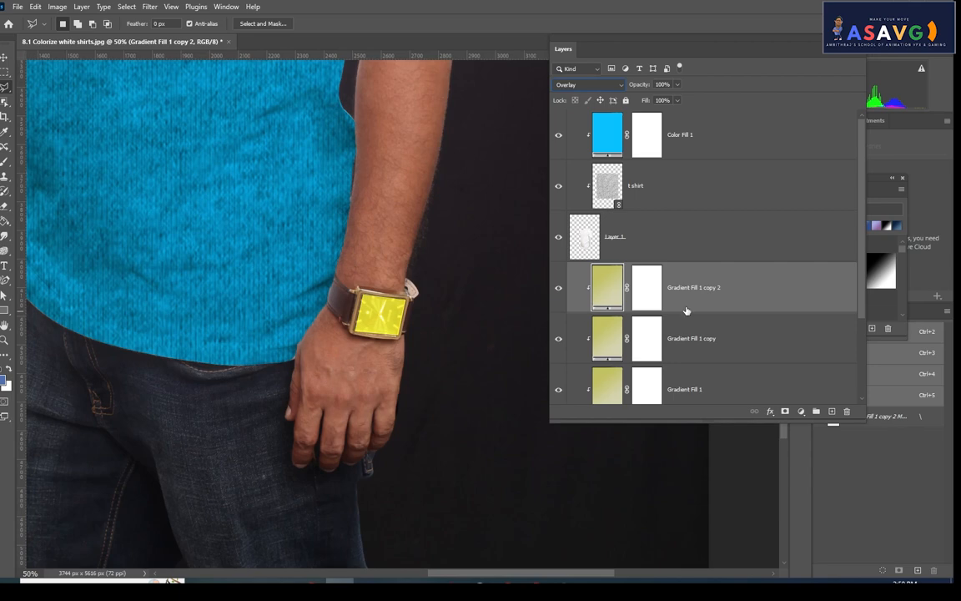
{"action": "key", "text": "ctrl+j"}
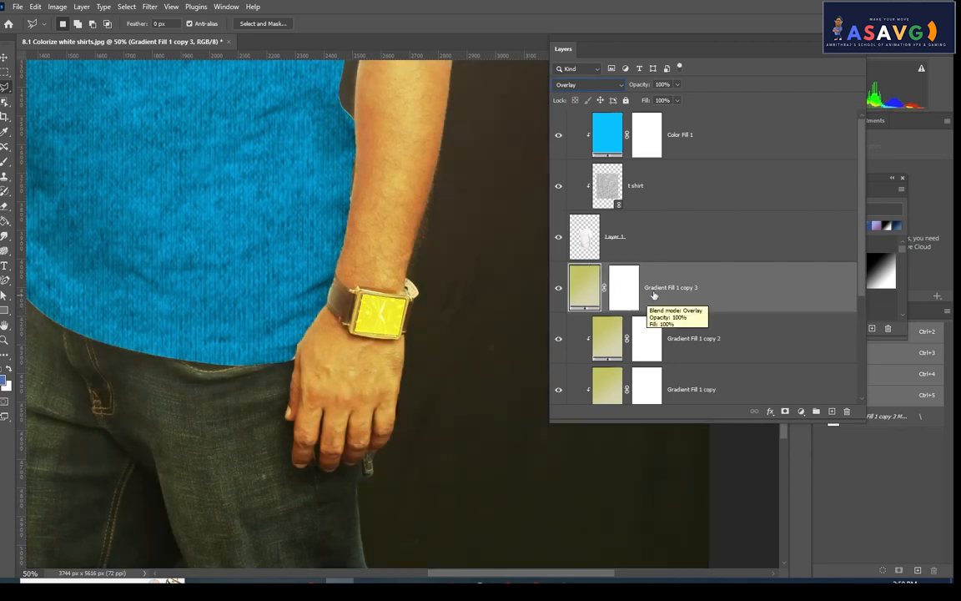
{"action": "right_click", "coordinate": [655, 295]}
{"action": "left_click", "coordinate": [691, 313]}
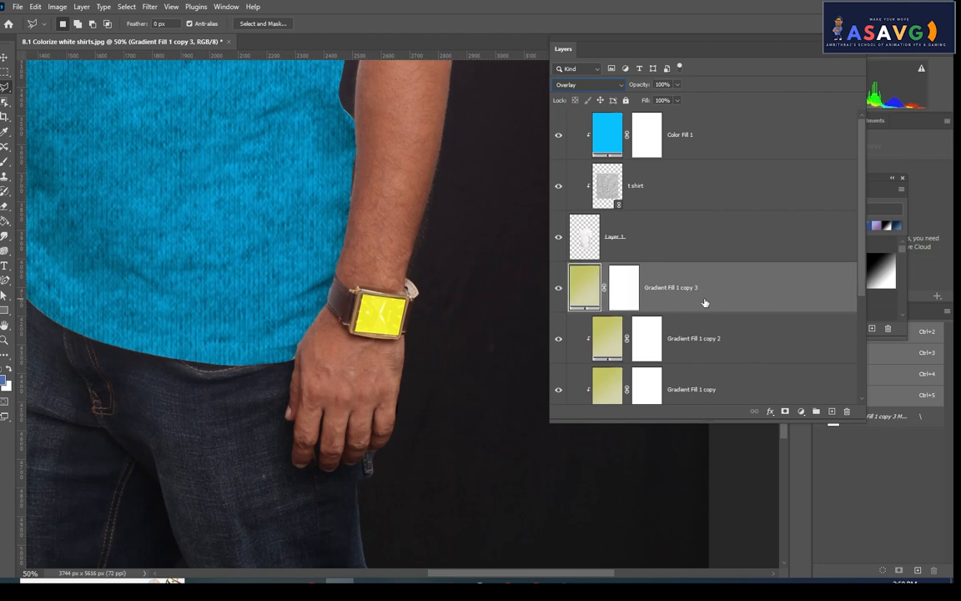
Step: Undo the second and third gradient fill copies and the clipping of the first copy
{"action": "key", "text": "ctrl+z"}
{"action": "key", "text": "ctrl+z"}
{"action": "key", "text": "ctrl+z"}
{"action": "key", "text": "ctrl+z"}
{"action": "key", "text": "ctrl+z"}
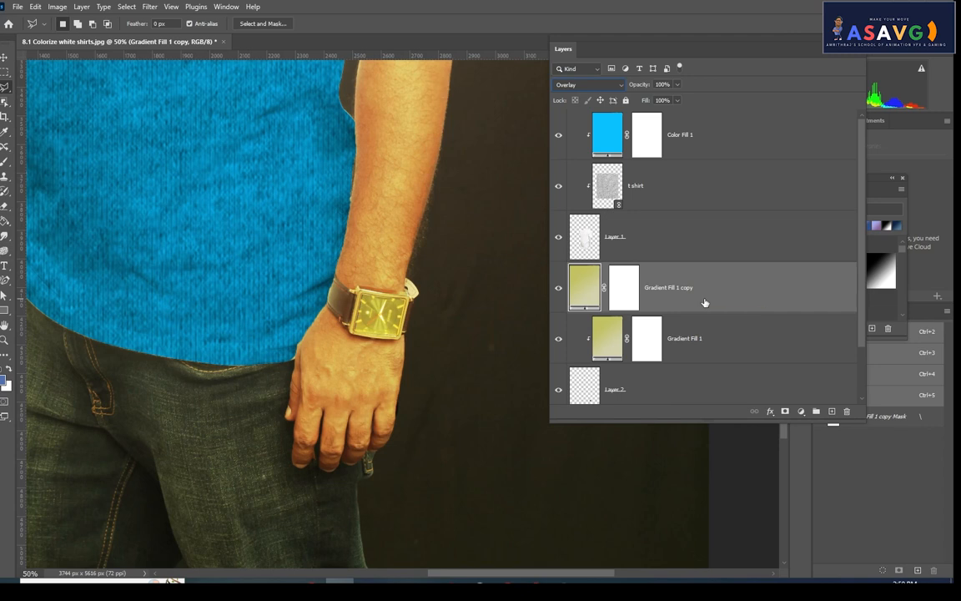
Step: Clip the gradient fill copy to the watch dial on Layer 2 with a clipping mask
{"action": "right_click", "coordinate": [705, 302]}
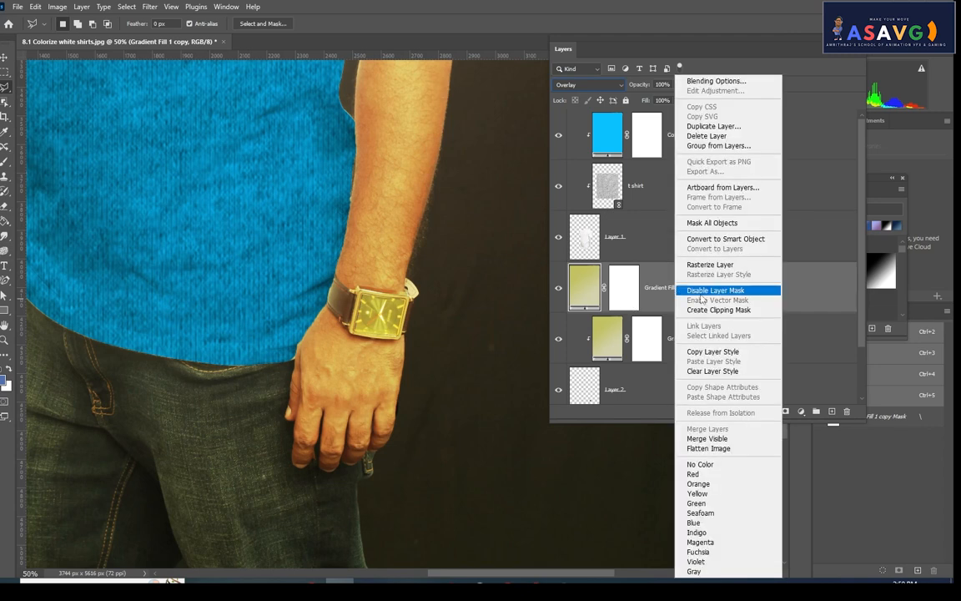
{"action": "left_click", "coordinate": [716, 310]}
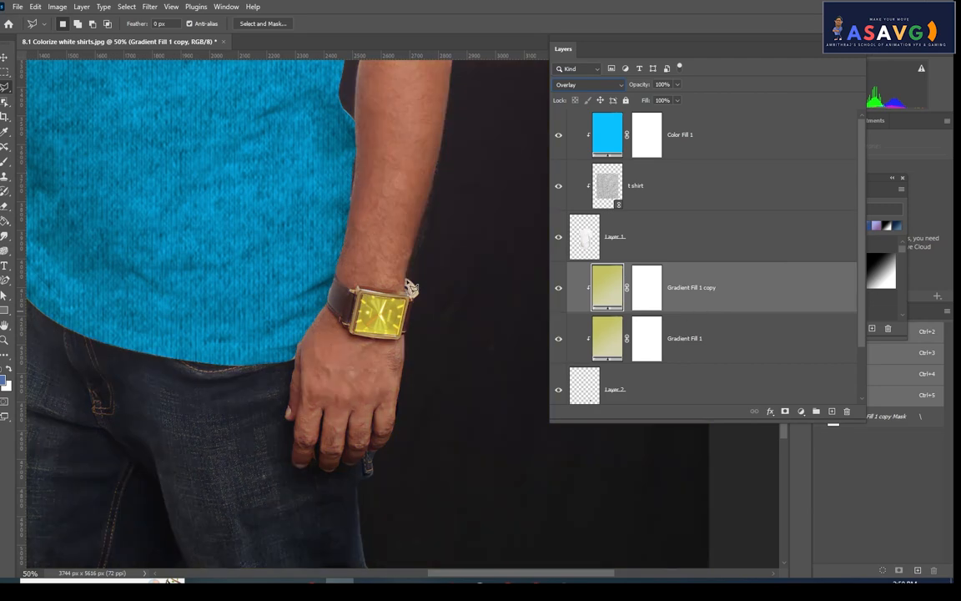
{"action": "key", "text": "ctrl+minus"}
{"action": "key", "text": "ctrl+minus"}
{"action": "key", "text": "ctrl+minus"}
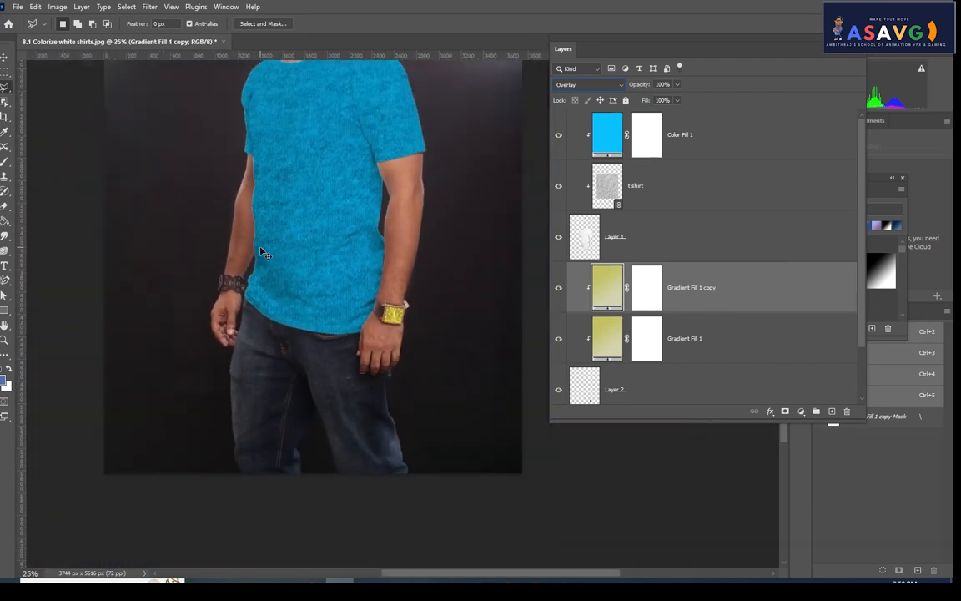
{"action": "key", "text": "ctrl+minus"}
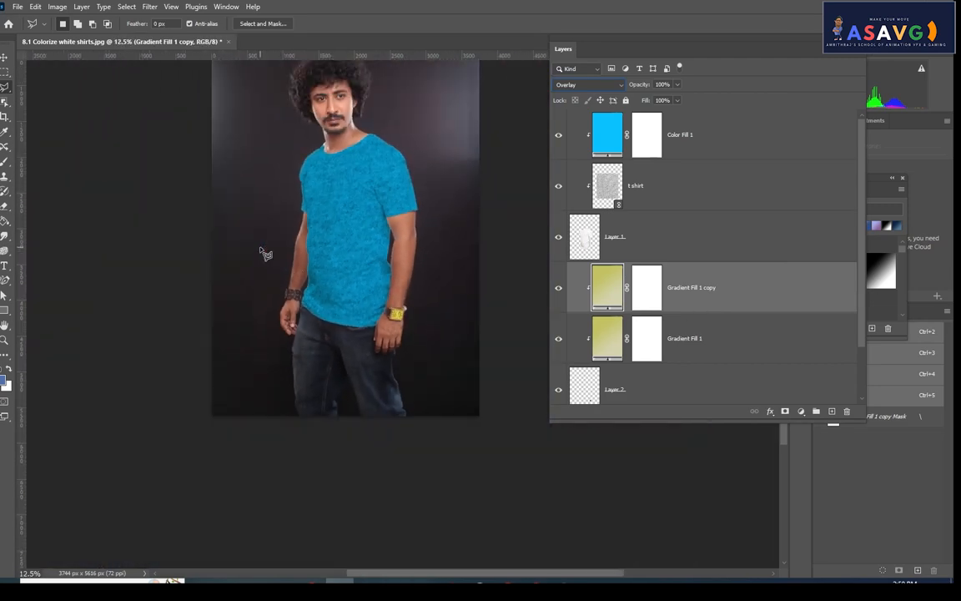
Step: Hide both gradient fills, the T-shirt texture layer and the blue color fill to view the original photo
{"action": "left_click", "coordinate": [559, 339]}
{"action": "left_click", "coordinate": [559, 288]}
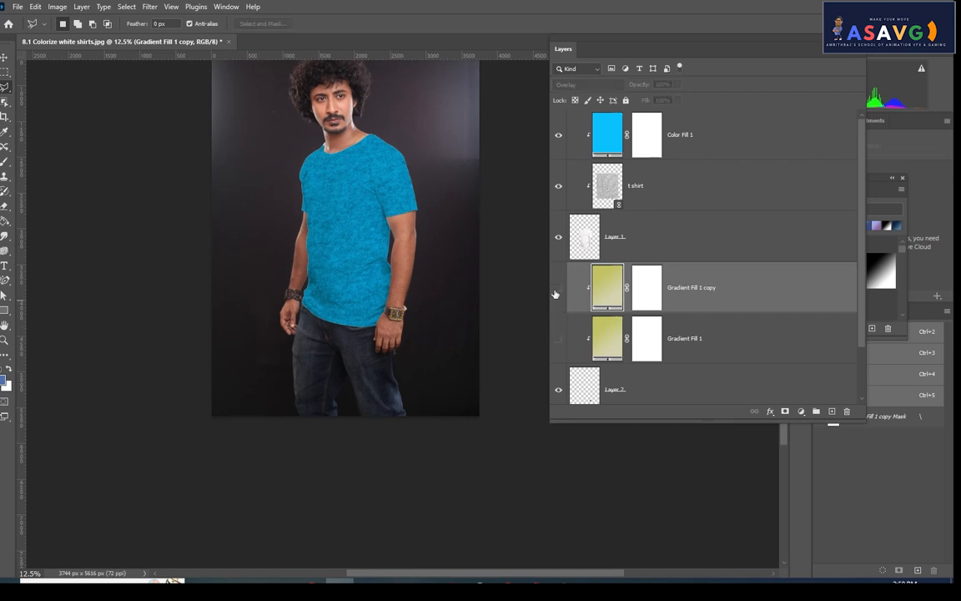
{"action": "left_click", "coordinate": [559, 187]}
{"action": "left_click", "coordinate": [559, 135]}
{"action": "scroll", "coordinate": [714, 315], "scroll_direction": "down", "scroll_amount": 2}
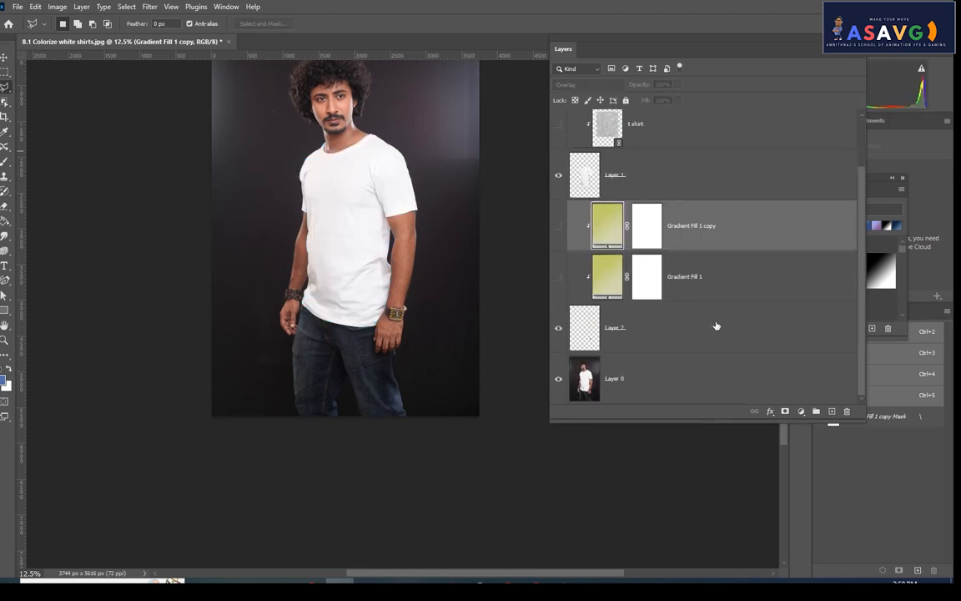
{"action": "scroll", "coordinate": [716, 325], "scroll_direction": "up", "scroll_amount": 1}
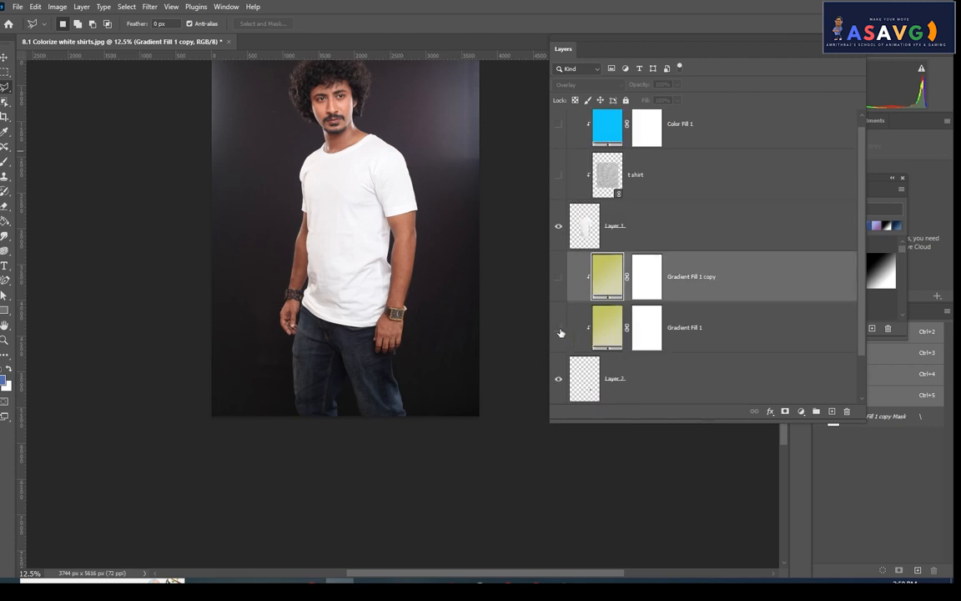
Step: Show both watch dial gradient fills again, toggling the copy to compare the dial color
{"action": "left_click", "coordinate": [559, 277]}
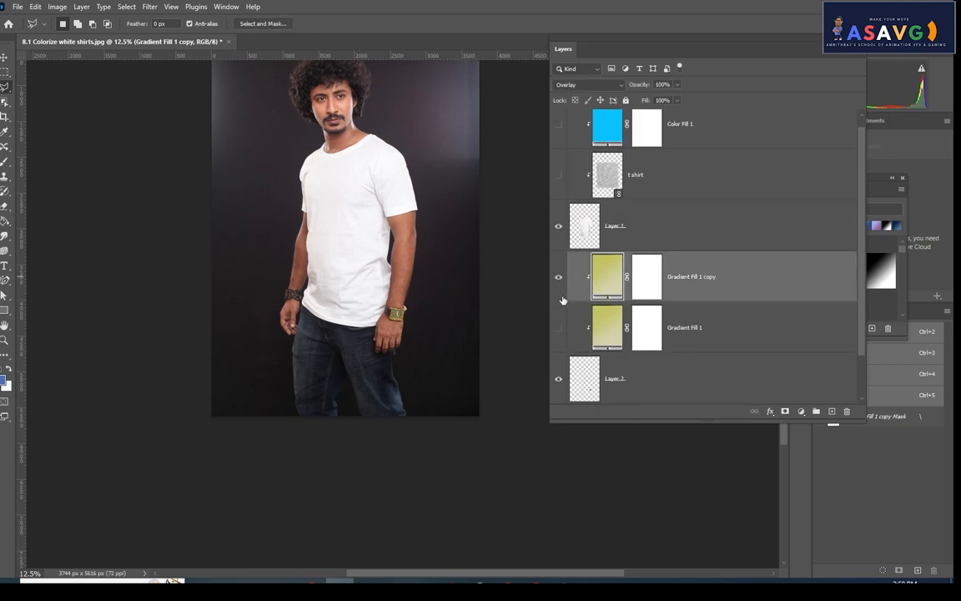
{"action": "left_click", "coordinate": [558, 327]}
{"action": "scroll", "coordinate": [419, 365], "scroll_direction": "up", "scroll_amount": 2}
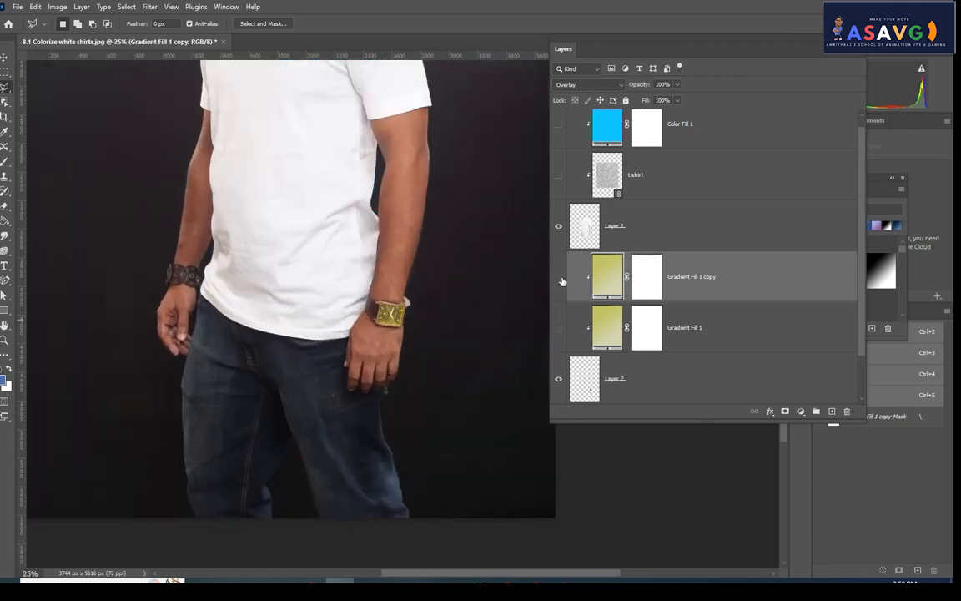
{"action": "left_click", "coordinate": [559, 277]}
{"action": "left_click", "coordinate": [559, 277]}
{"action": "scroll", "coordinate": [569, 274], "scroll_direction": "up", "scroll_amount": 1}
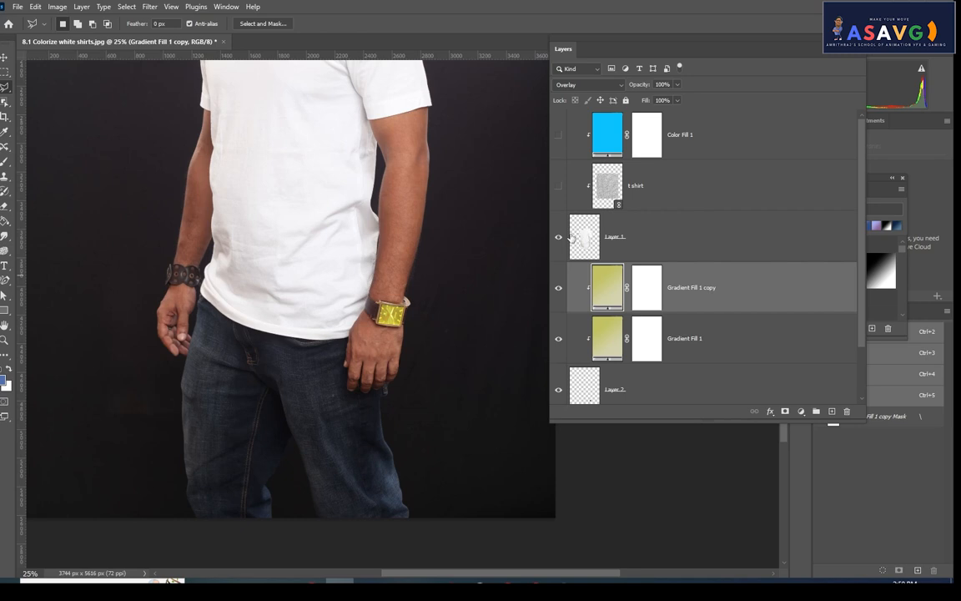
Step: Show the T-shirt texture layer and the blue color fill again
{"action": "left_click", "coordinate": [558, 186]}
{"action": "scroll", "coordinate": [475, 350], "scroll_direction": "up", "scroll_amount": 3}
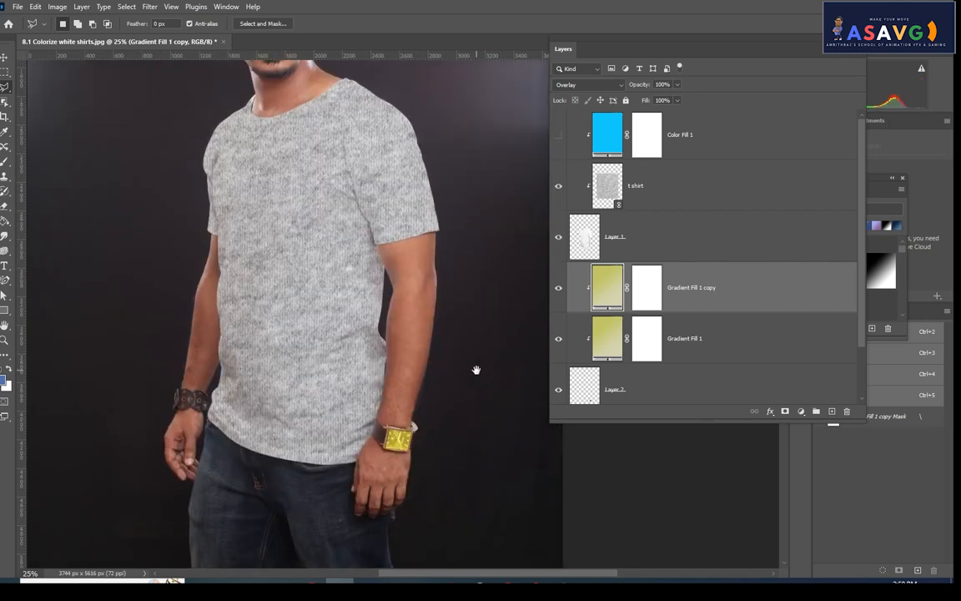
{"action": "left_click", "coordinate": [558, 136]}
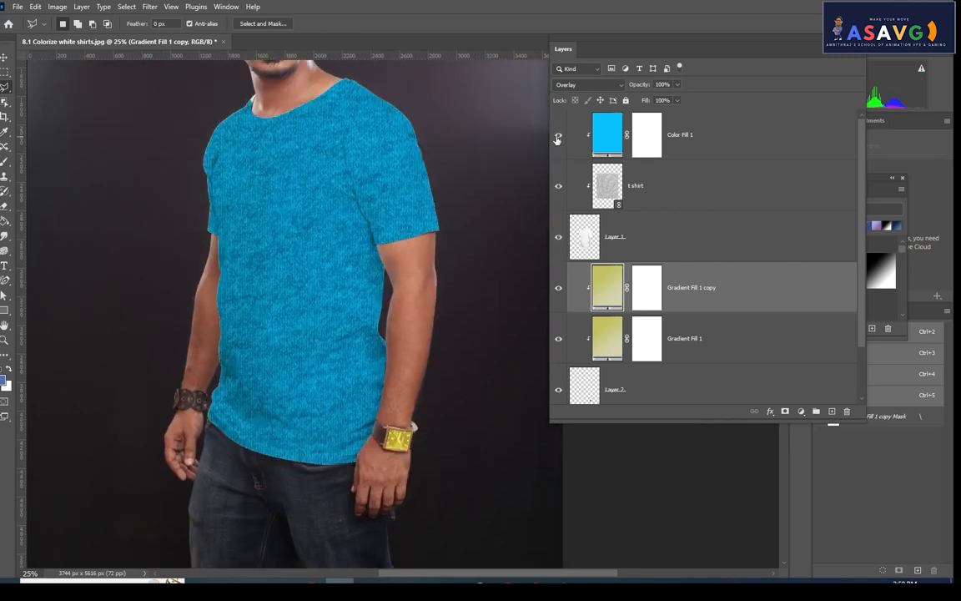